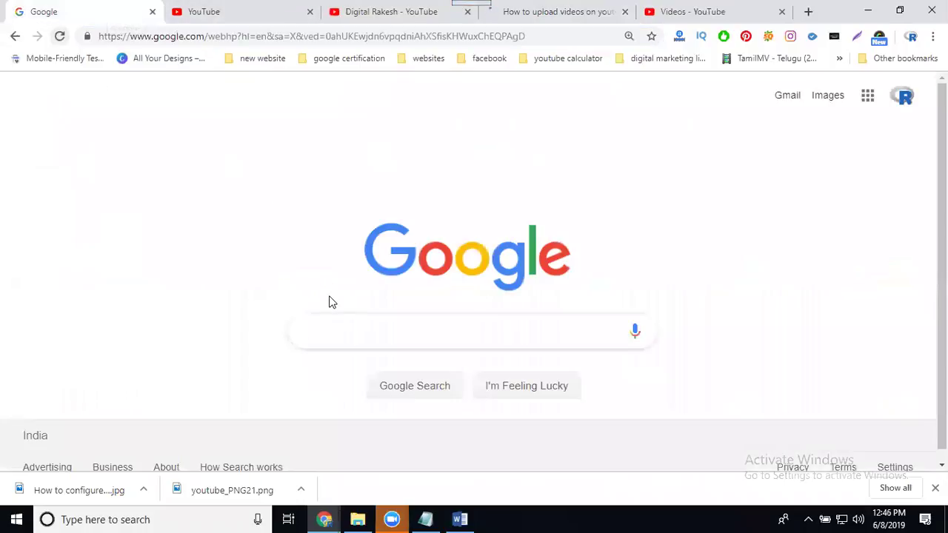
# Search Google for the pasted YouTube video link and open the 'How to upload videos on youtube with thumbnail 2019' result.
pyautogui.write('https://www.youtube.com/watch?v=KL7vgDKUX2I')
pyautogui.press('Return')
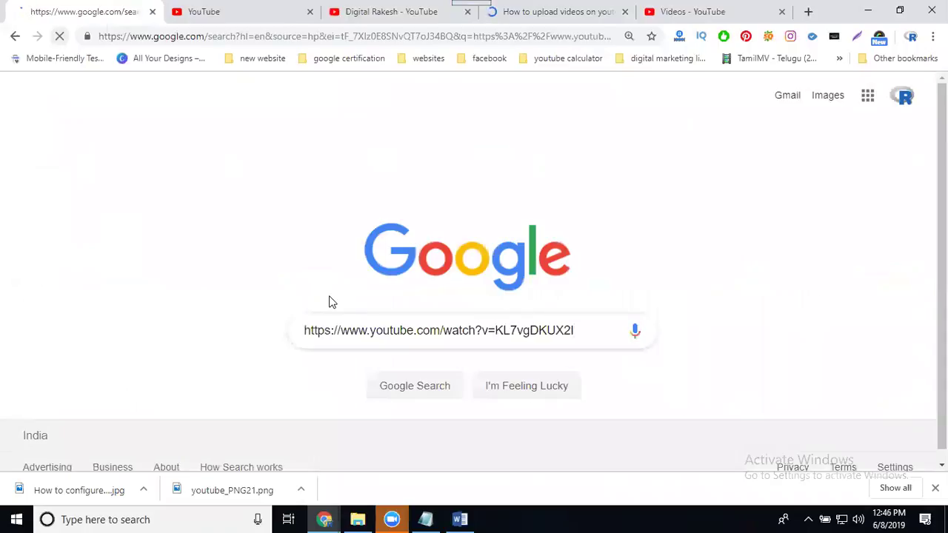
pyautogui.click(272, 215)
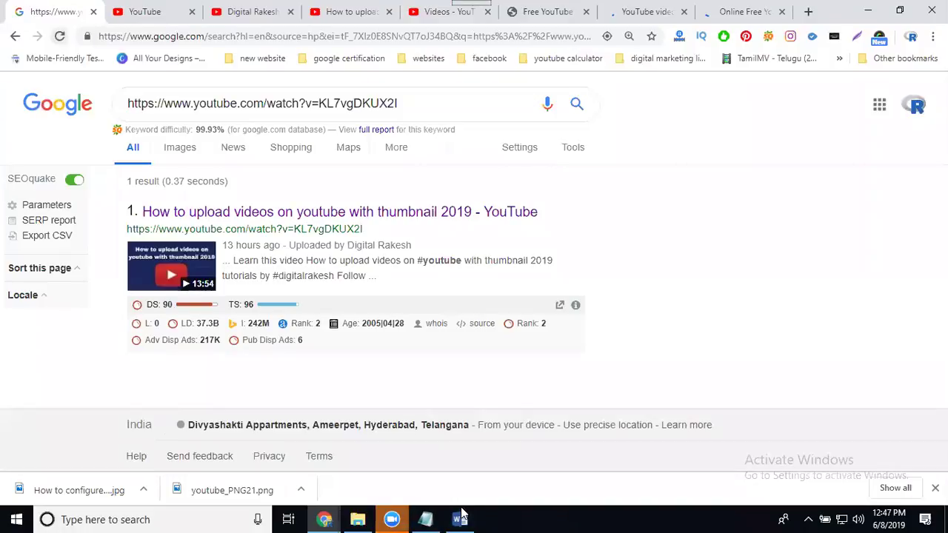
# Load the sas.web.id, MassPings and NimTools backlink generator tabs, then go back to the video page.
pyautogui.click(546, 12)
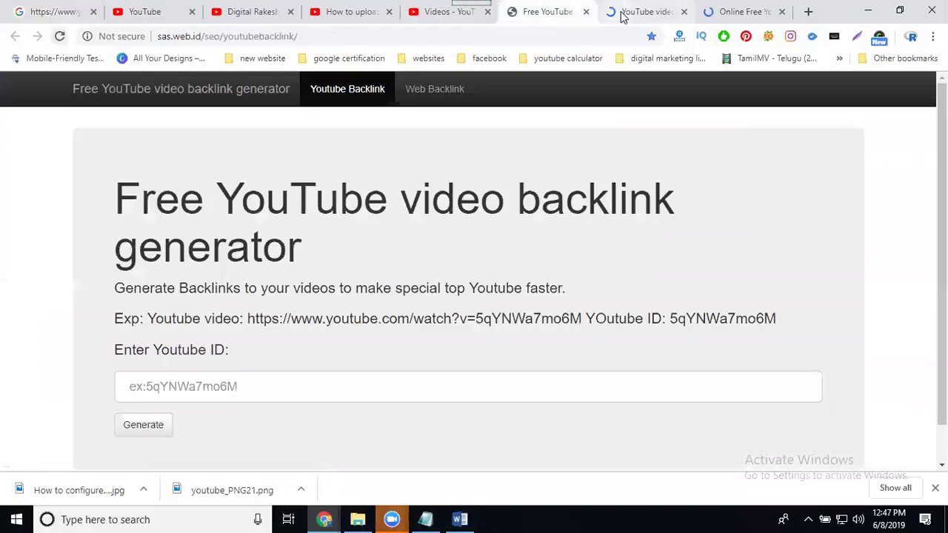
pyautogui.click(622, 15)
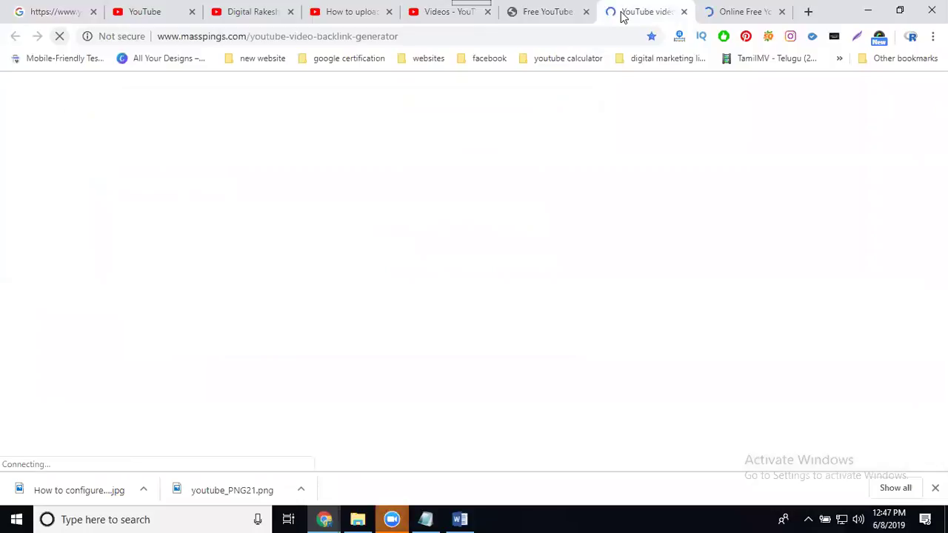
pyautogui.click(730, 15)
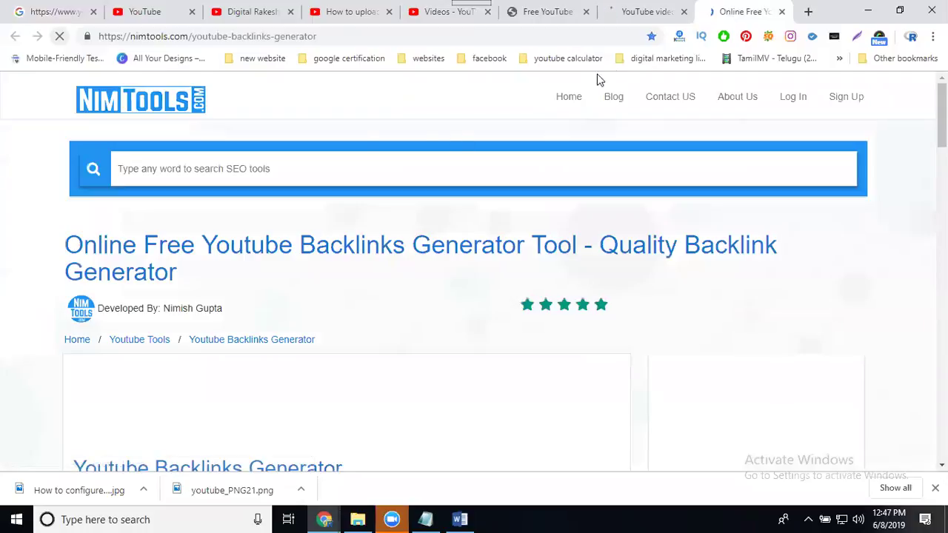
pyautogui.click(336, 13)
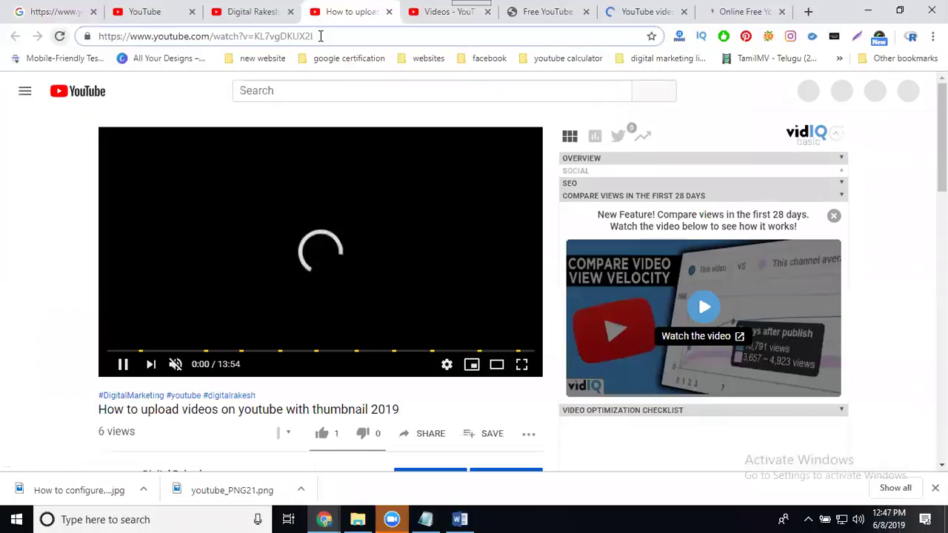
# Copy the video's full YouTube URL from the address bar.
pyautogui.doubleClick(320, 35)
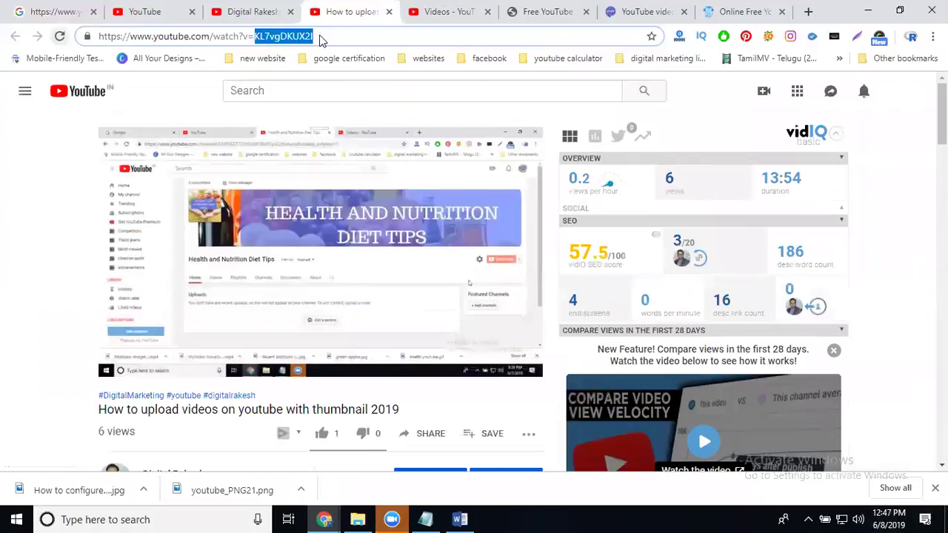
pyautogui.hotkey('alt', 'Return')
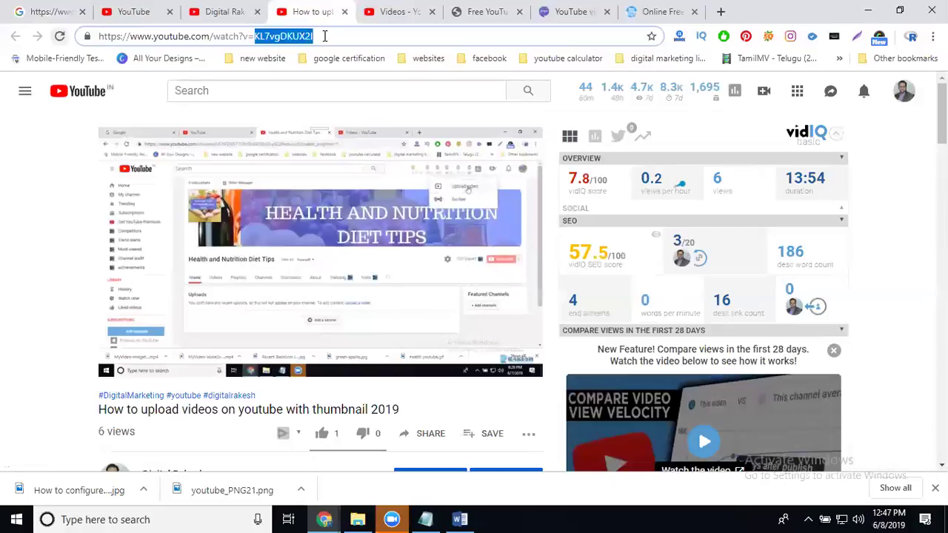
pyautogui.tripleClick(325, 36)
pyautogui.hotkey('ctrl', 'c')
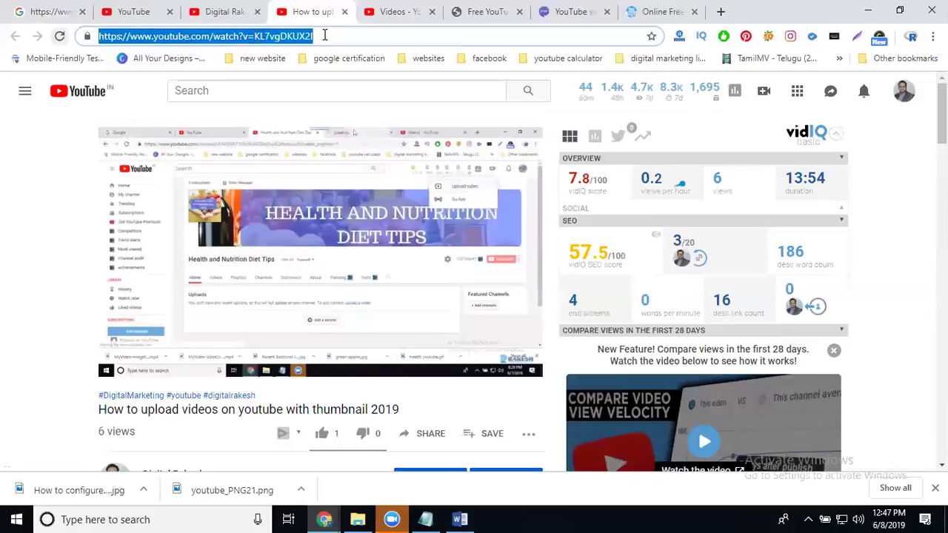
# Paste the video link into NimTools' Youtube Backlinks Generator, tick I'm not a robot, and submit it.
pyautogui.click(635, 12)
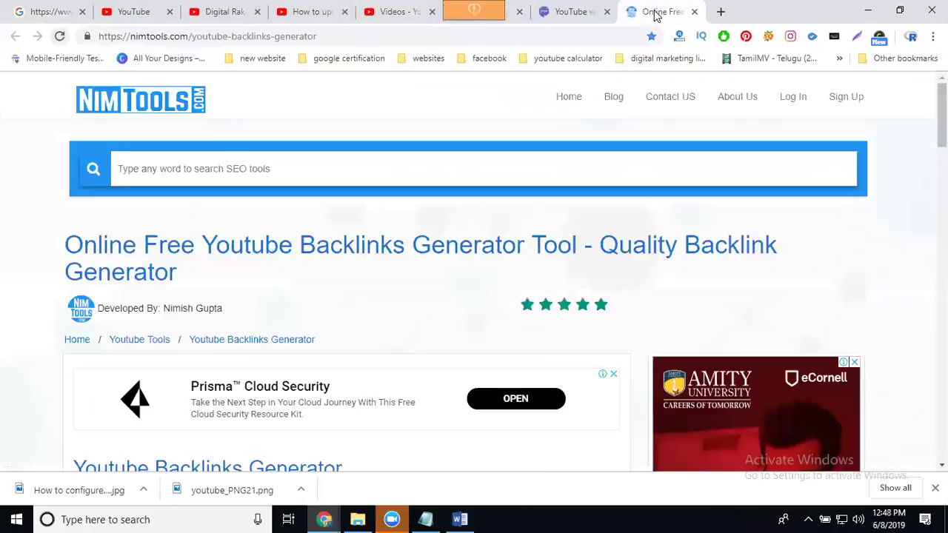
pyautogui.scroll(-3, 375, 237)
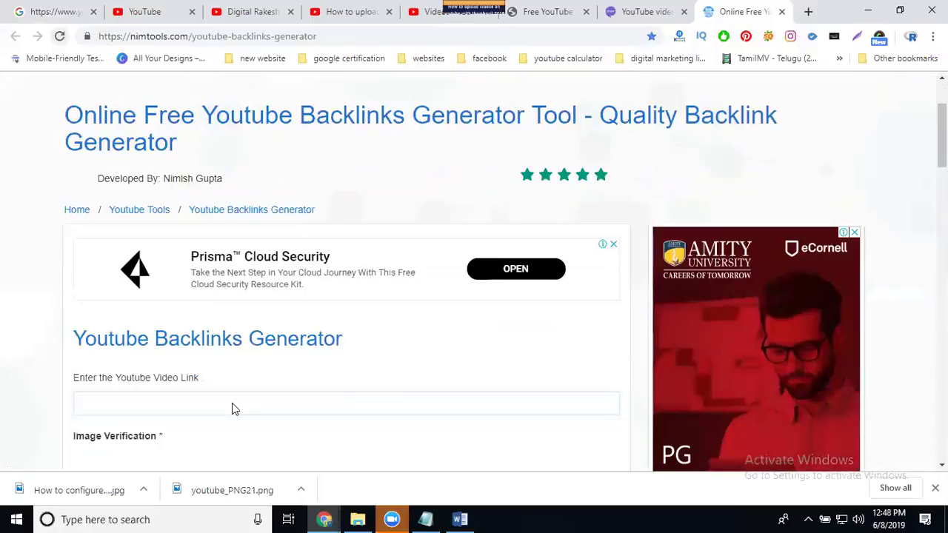
pyautogui.scroll(-2, 233, 408)
pyautogui.click(257, 250)
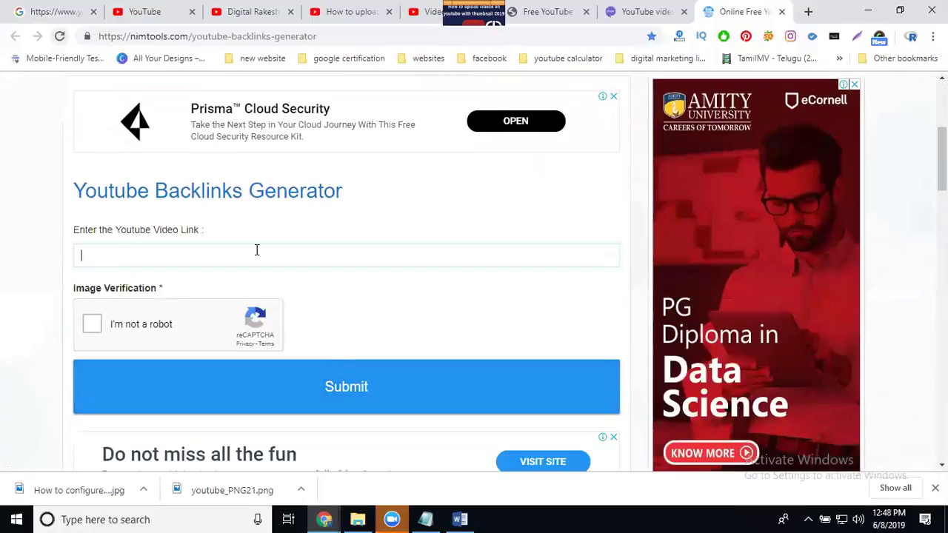
pyautogui.hotkey('ctrl', 'v')
pyautogui.click(92, 326)
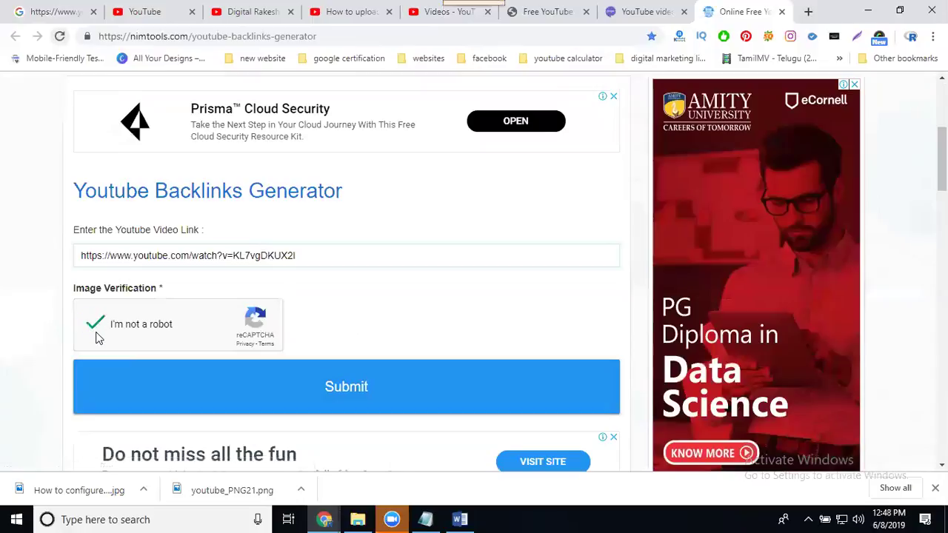
pyautogui.click(342, 392)
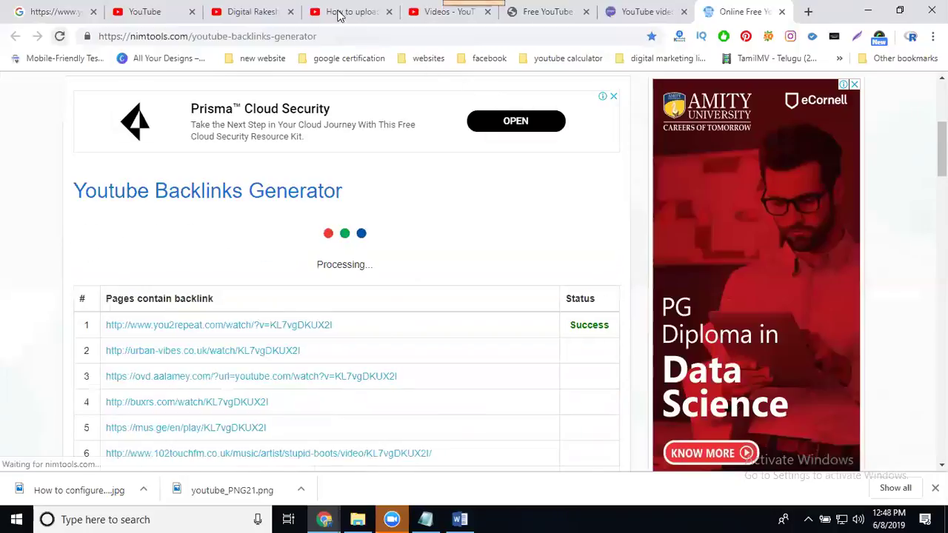
# Copy video ID KL7vgDKUX2I from the YouTube URL and generate sas.web.id backlinks for it.
pyautogui.click(337, 15)
pyautogui.click(328, 34)
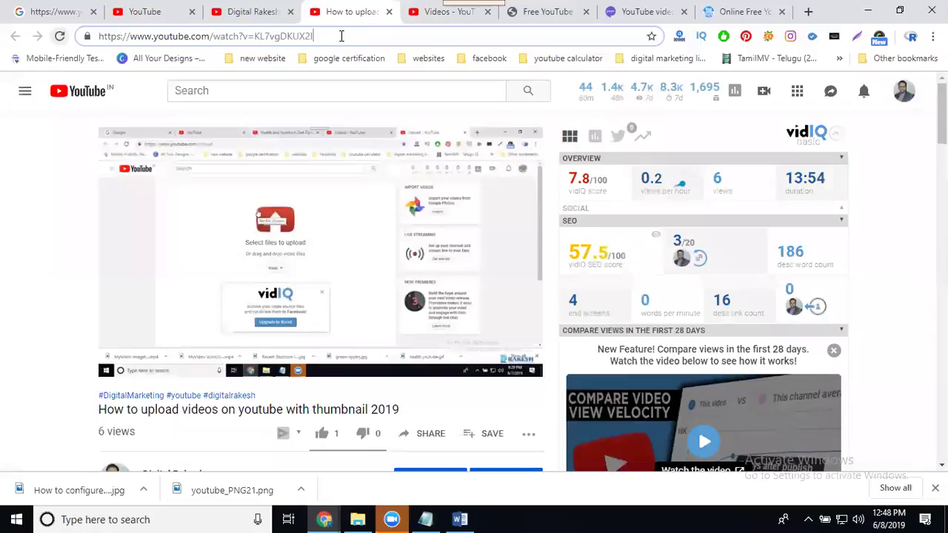
pyautogui.moveTo(316, 35); pyautogui.dragTo(256, 37)
pyautogui.hotkey('ctrl', 'c')
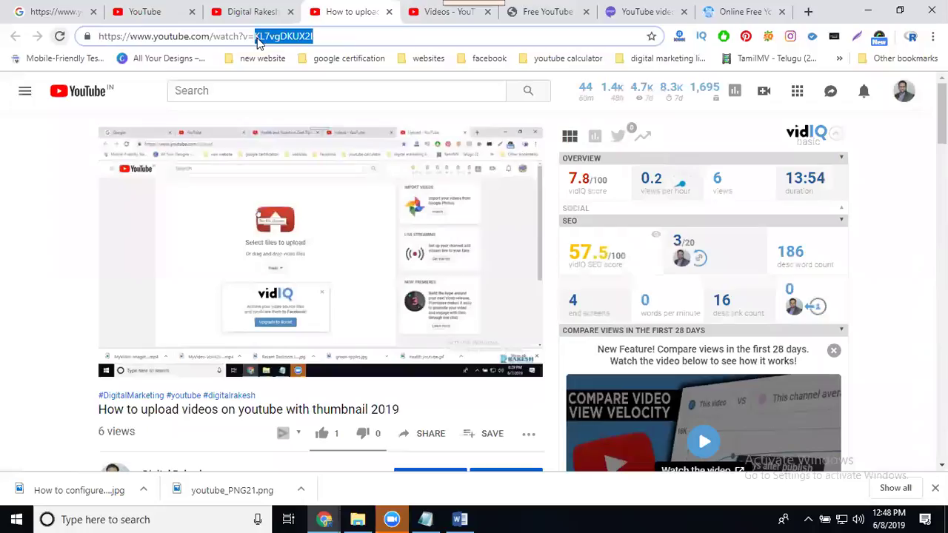
pyautogui.click(548, 11)
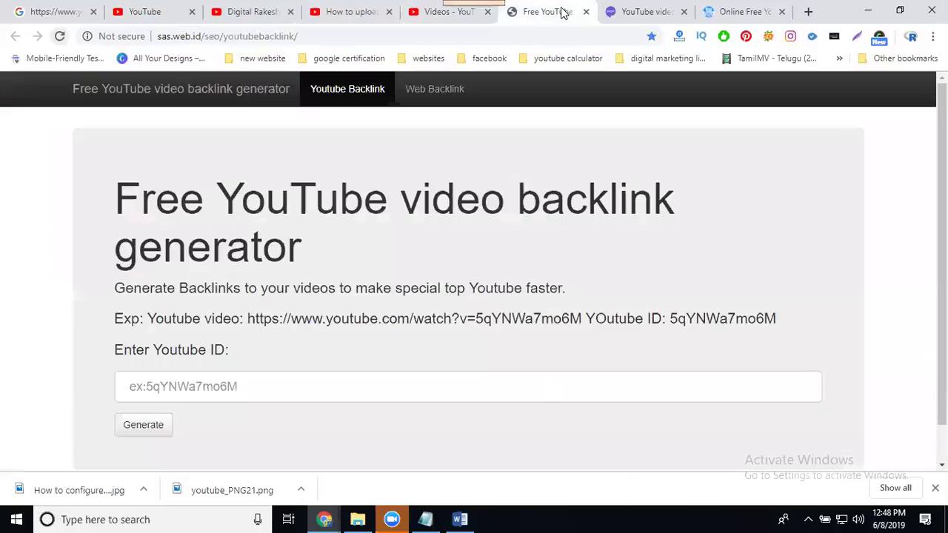
pyautogui.click(221, 385)
pyautogui.hotkey('ctrl', 'v')
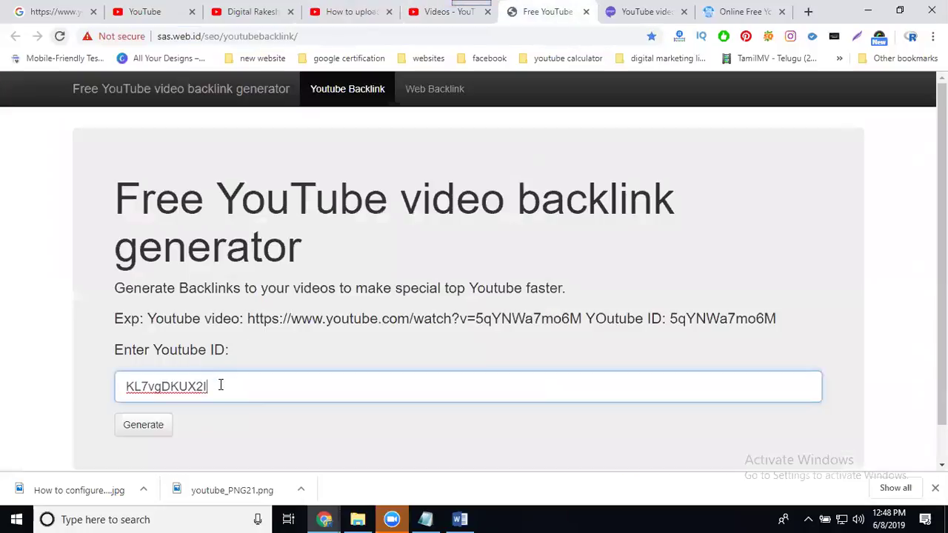
pyautogui.click(157, 425)
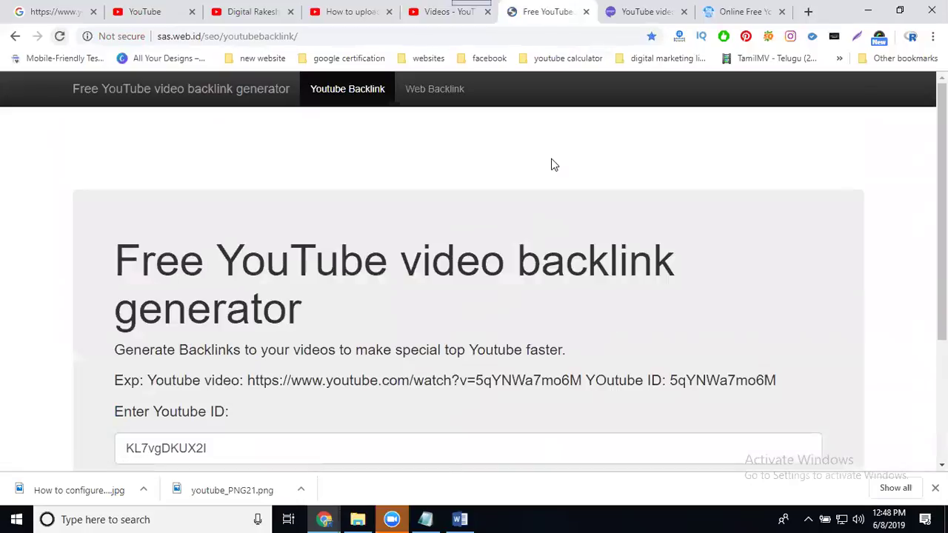
# Dismiss the MassPings pop-up and paste the copied video title in as the YouTube keyword.
pyautogui.click(620, 13)
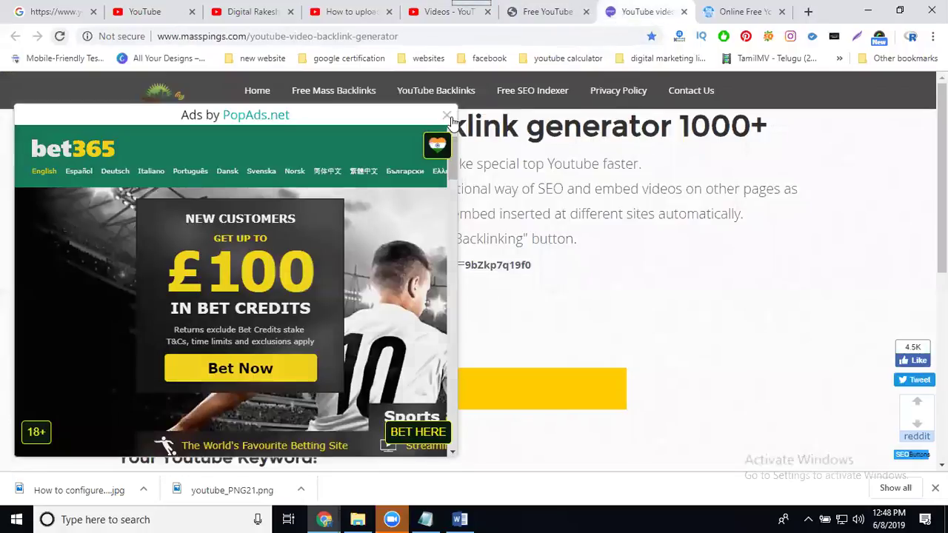
pyautogui.click(472, 195)
pyautogui.scroll(-3, 288, 226)
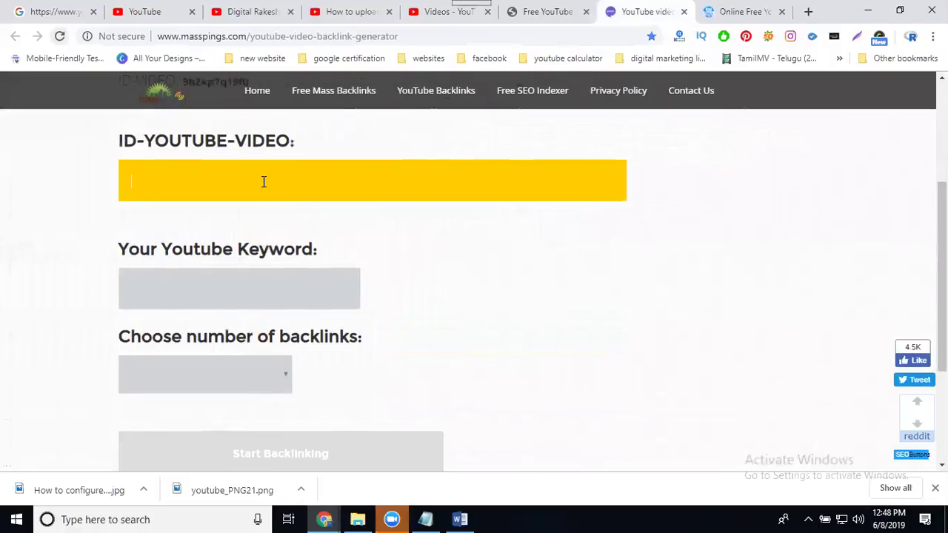
pyautogui.click(328, 11)
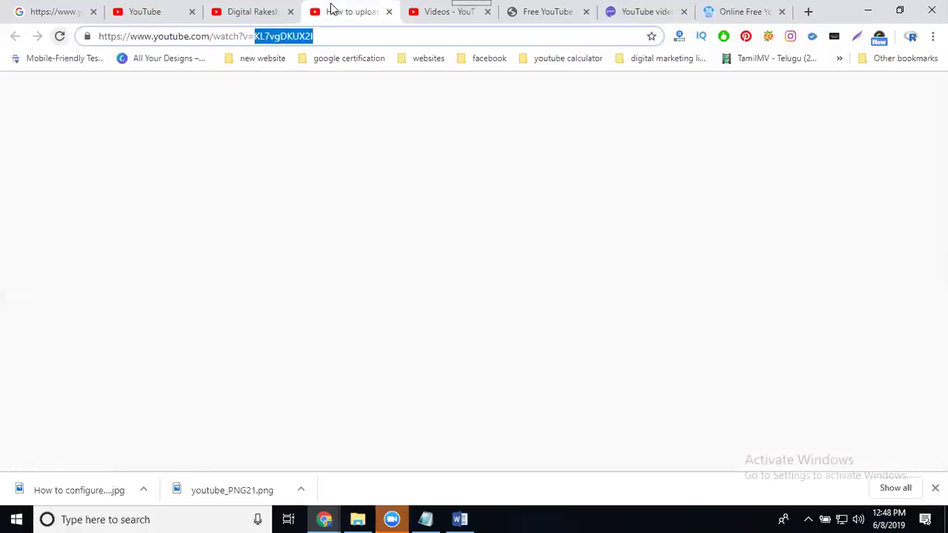
pyautogui.tripleClick(276, 411)
pyautogui.hotkey('ctrl', 'c')
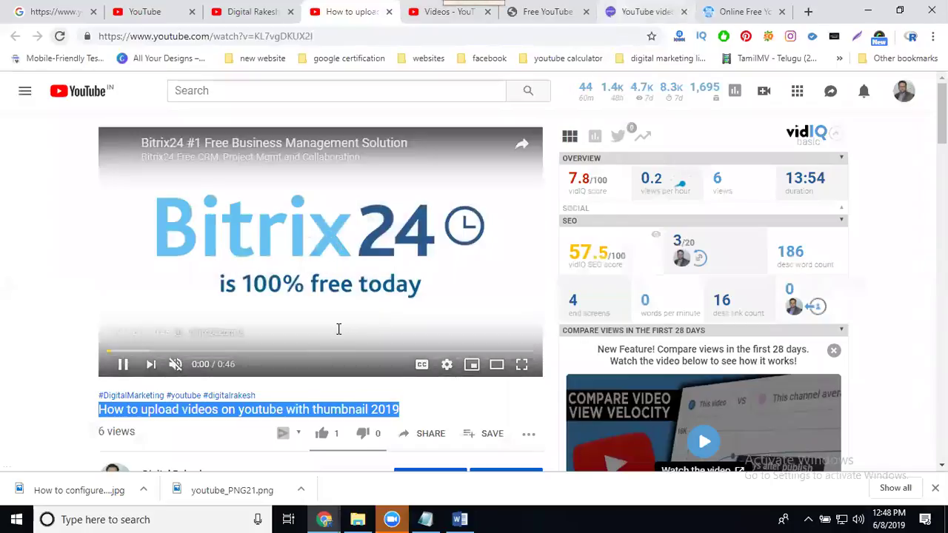
pyautogui.hotkey('ctrl', '7')
pyautogui.click(275, 302)
pyautogui.hotkey('ctrl', 'v')
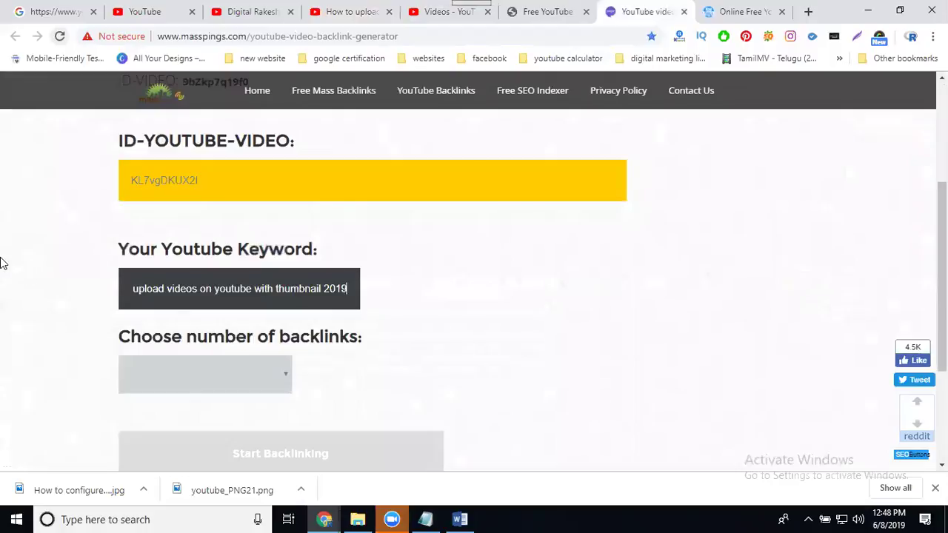
# Start MassPings backlinking with 100 backlinks, then open the touchfm backlink from the NimTools results.
pyautogui.scroll(-2, 57, 275)
pyautogui.click(159, 241)
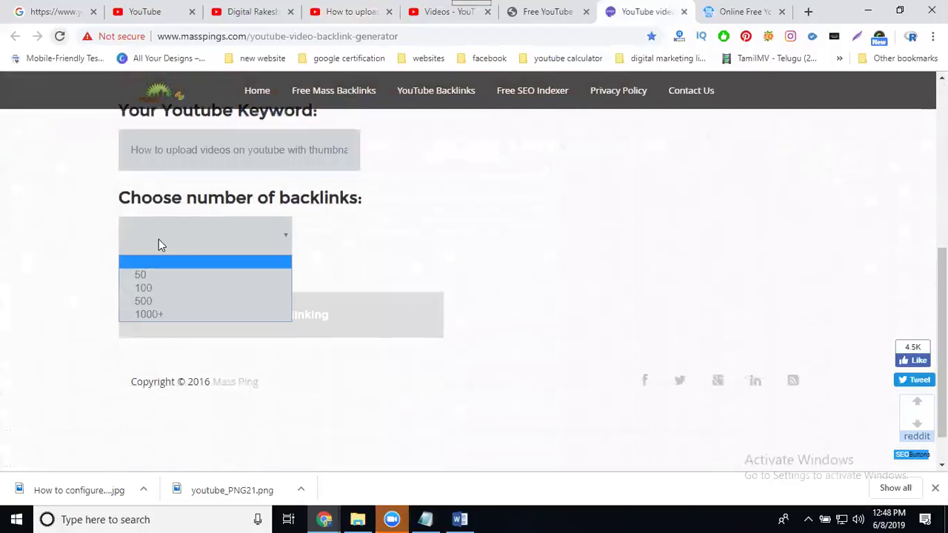
pyautogui.click(162, 289)
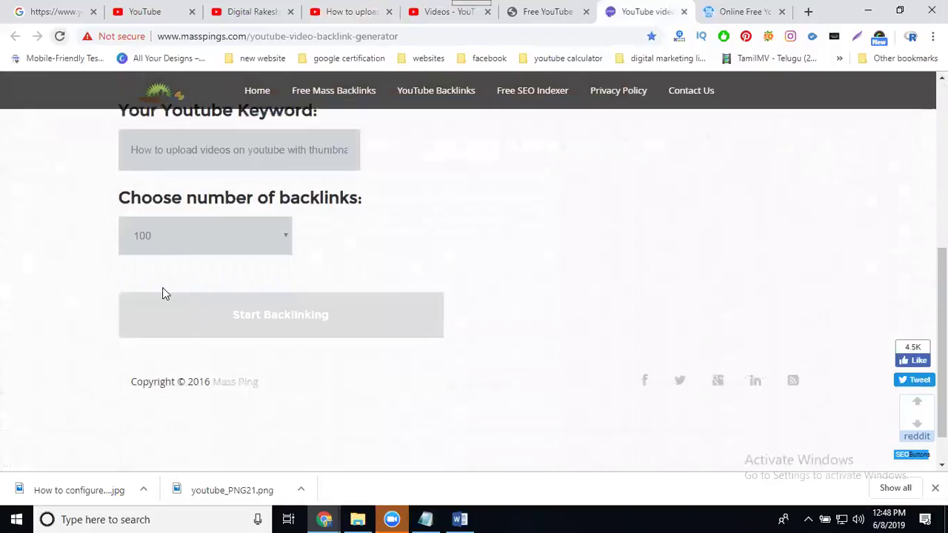
pyautogui.click(260, 317)
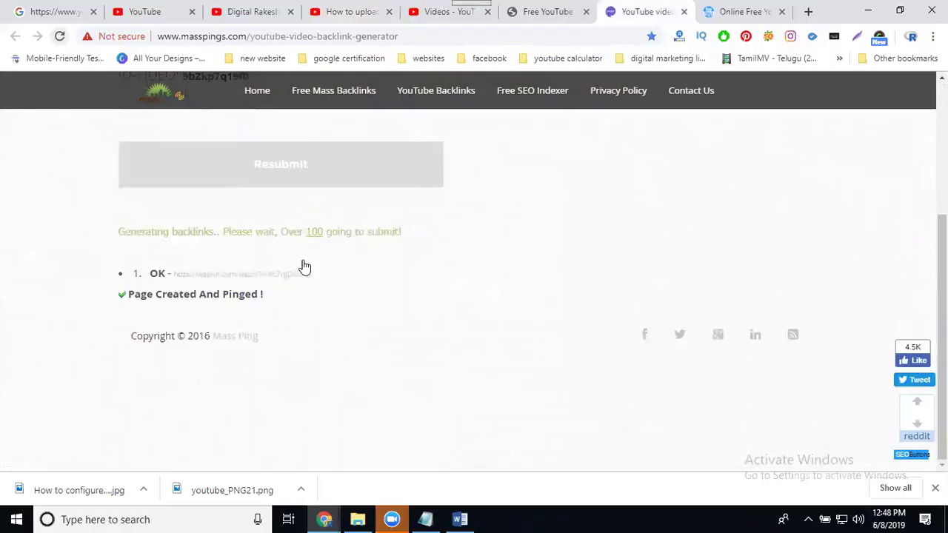
pyautogui.click(730, 12)
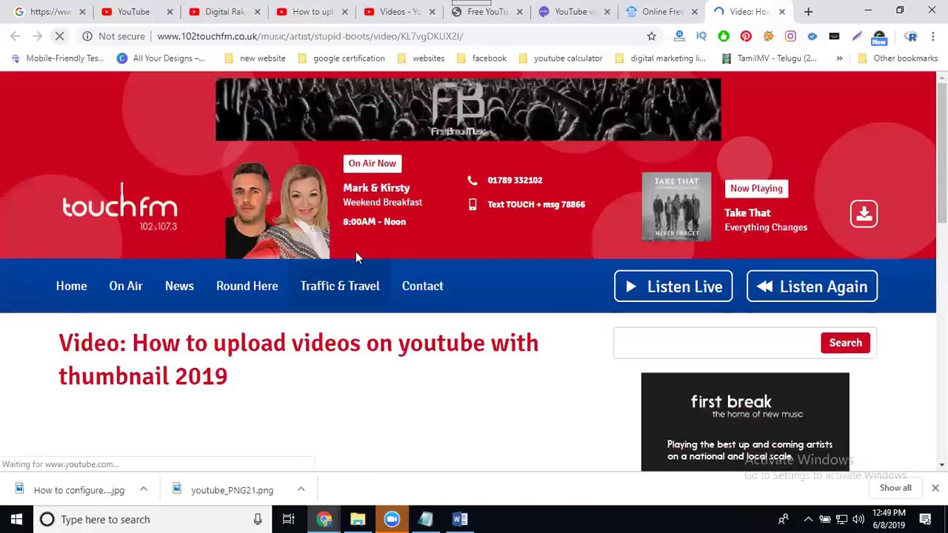
# Scroll the touchfm page down to its embedded video player.
pyautogui.scroll(-4, 339, 285)
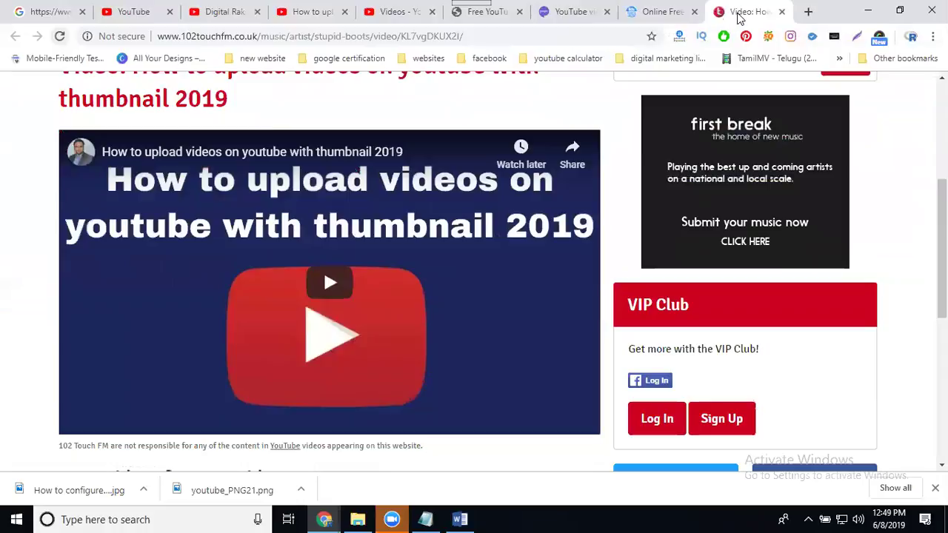
# Check the youvidi.com backlink from row 21 of the NimTools results, then close it and the touchfm tab.
pyautogui.click(659, 13)
pyautogui.scroll(-1, 328, 202)
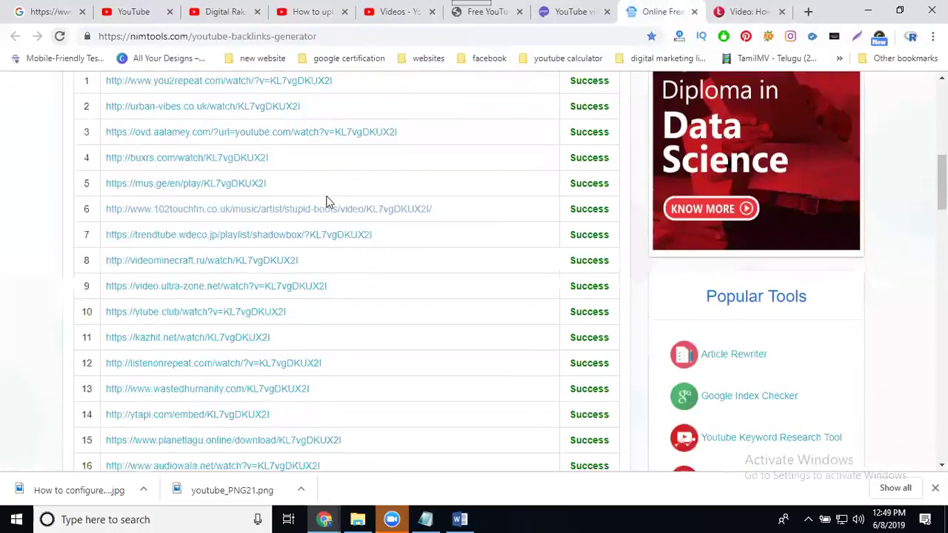
pyautogui.scroll(-5, 326, 201)
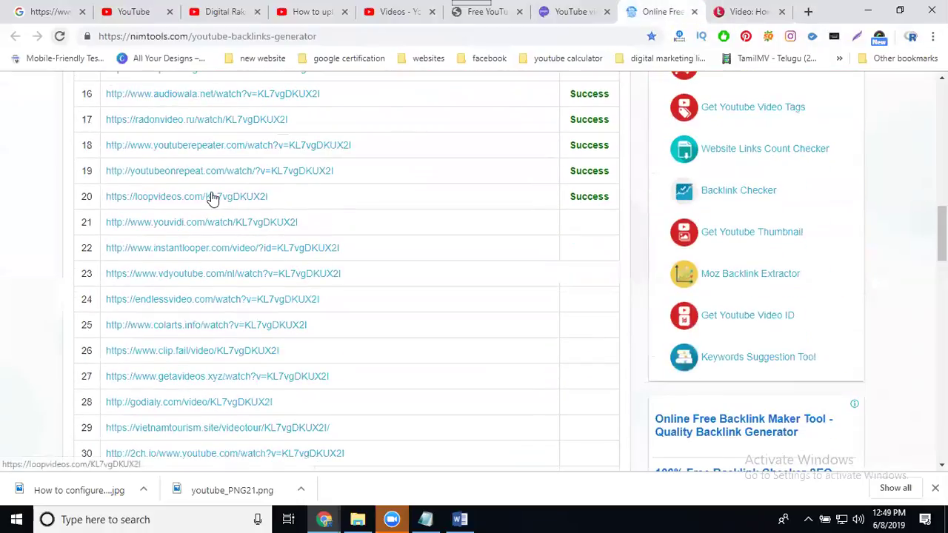
pyautogui.scroll(-9, 213, 198)
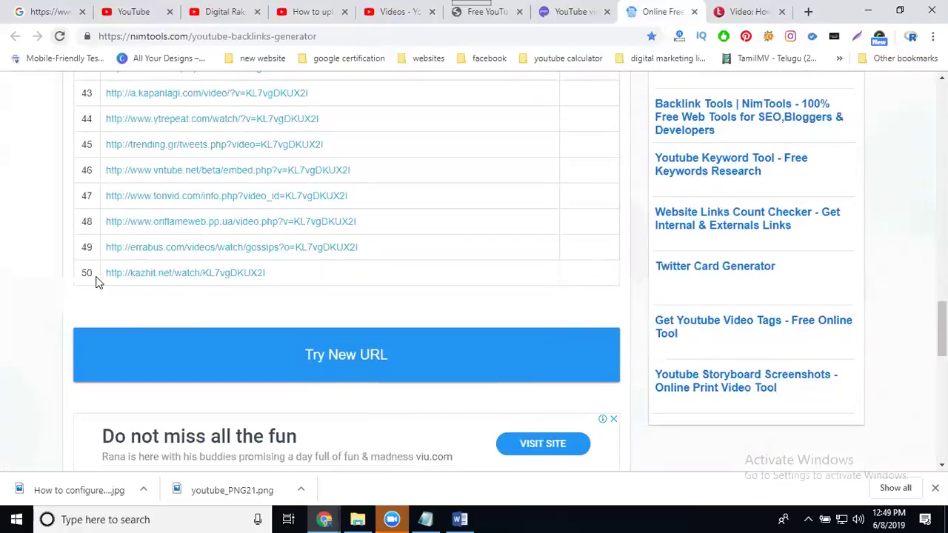
pyautogui.scroll(8, 97, 282)
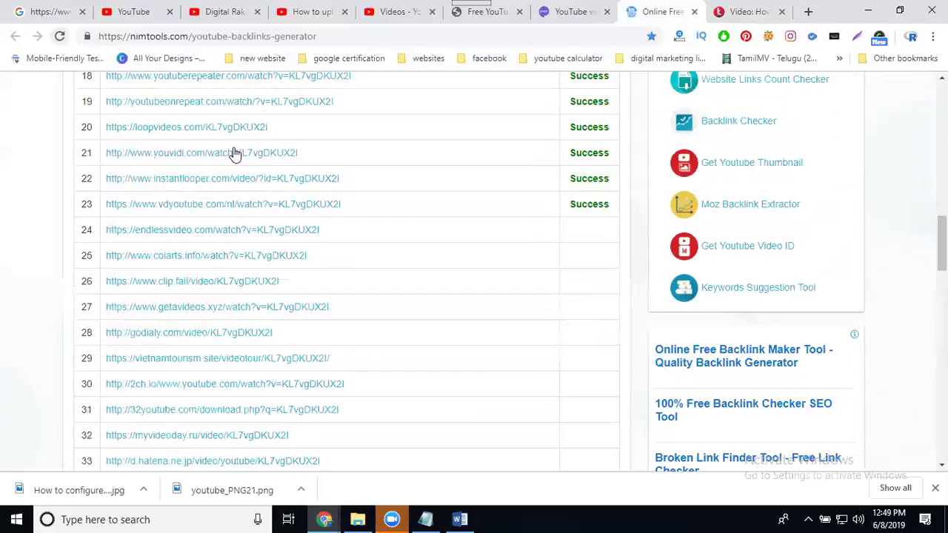
pyautogui.click(233, 153)
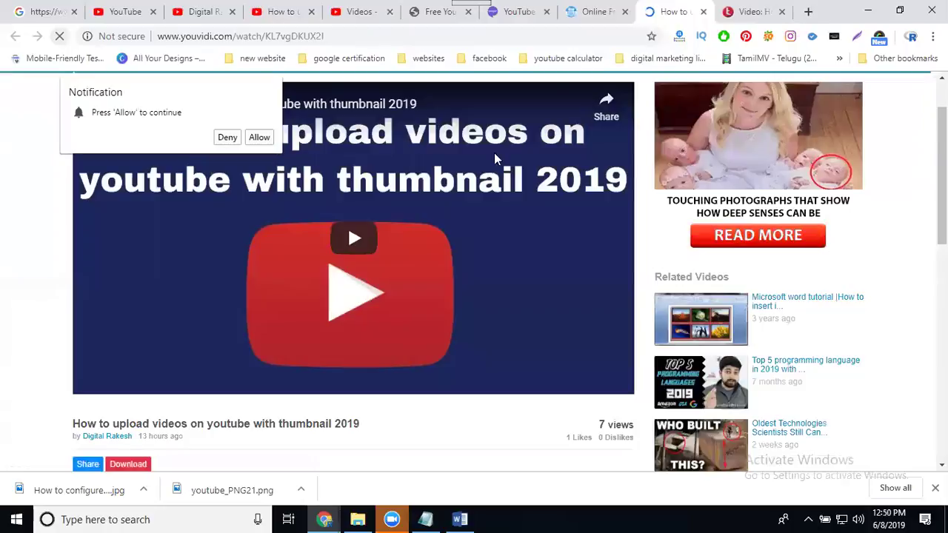
pyautogui.click(704, 12)
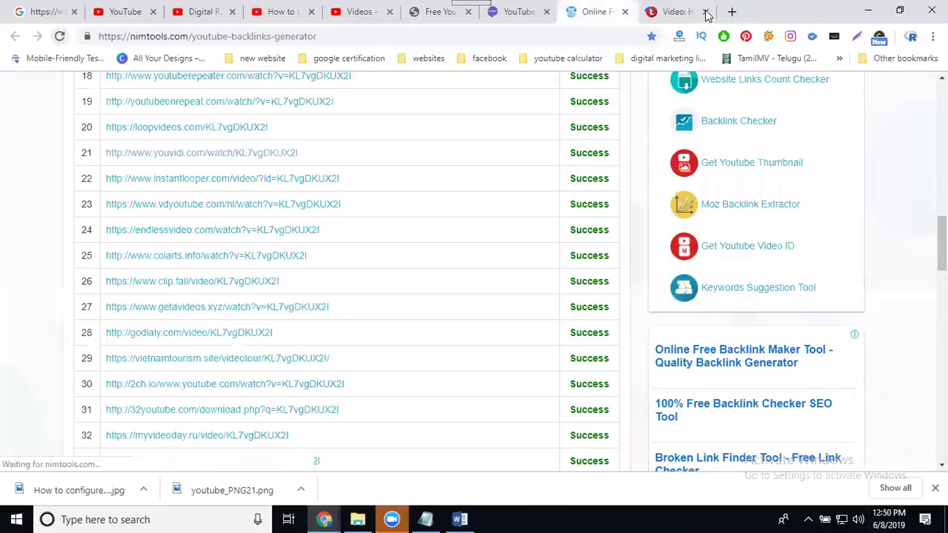
pyautogui.click(705, 12)
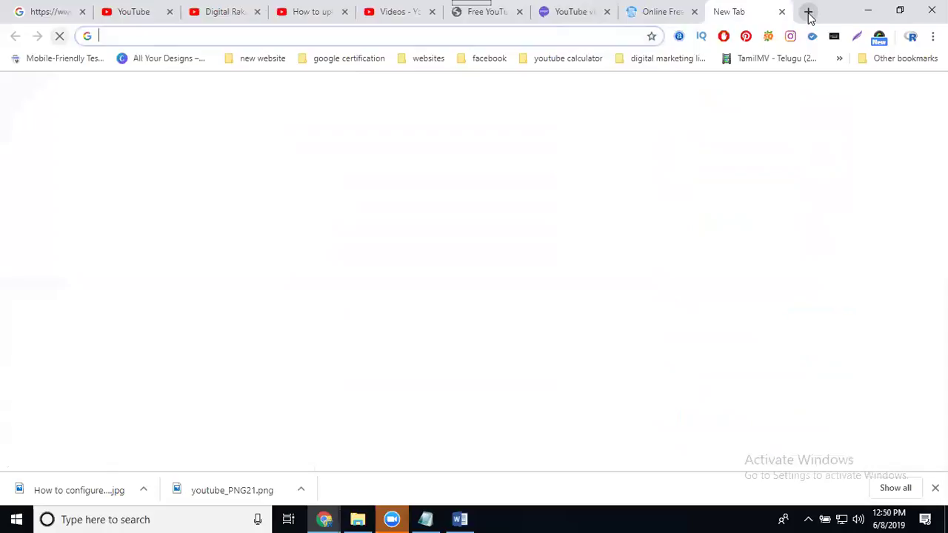
# Save the copied YouTube video link to Instapaper with Add Link.
pyautogui.write('instapaper.com/u')
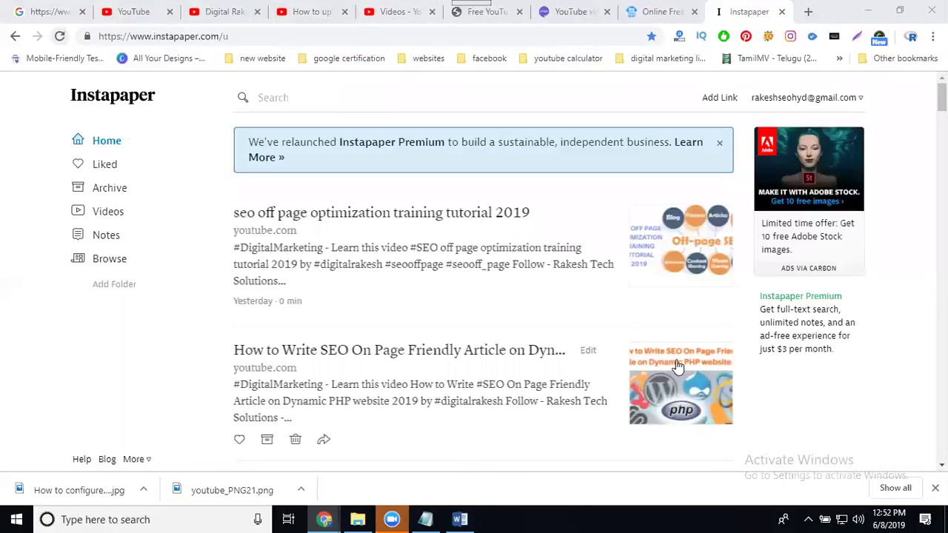
pyautogui.click(300, 12)
pyautogui.click(282, 37)
pyautogui.hotkey('ctrl', 'c')
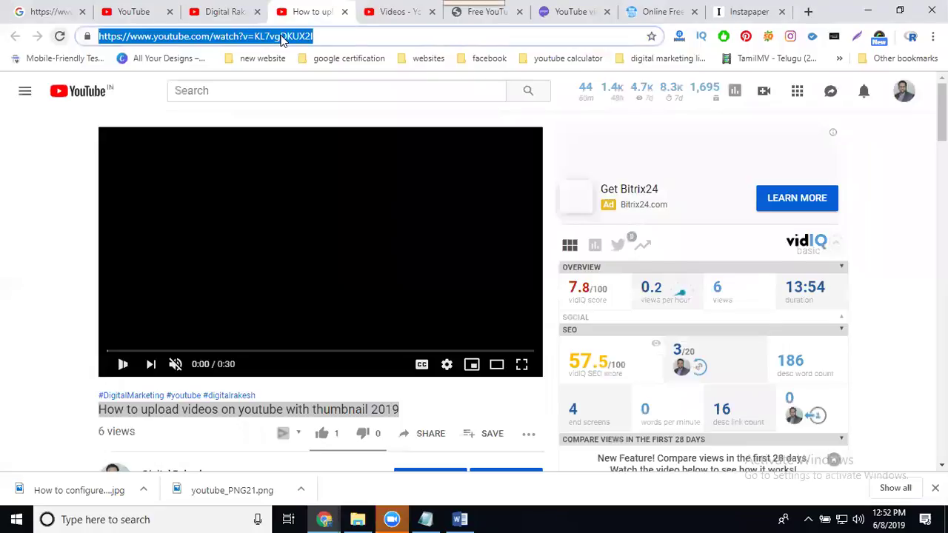
pyautogui.click(750, 11)
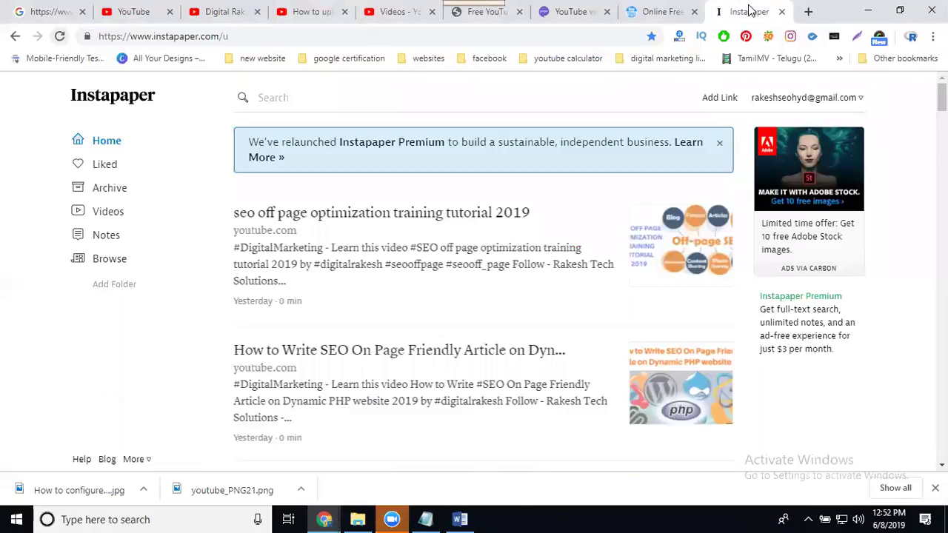
pyautogui.click(718, 97)
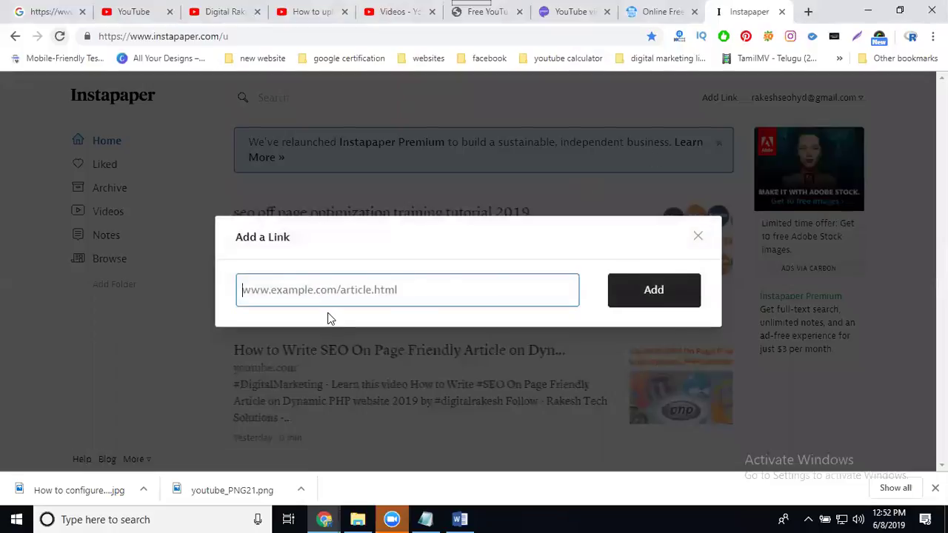
pyautogui.hotkey('ctrl', 'v')
pyautogui.click(643, 291)
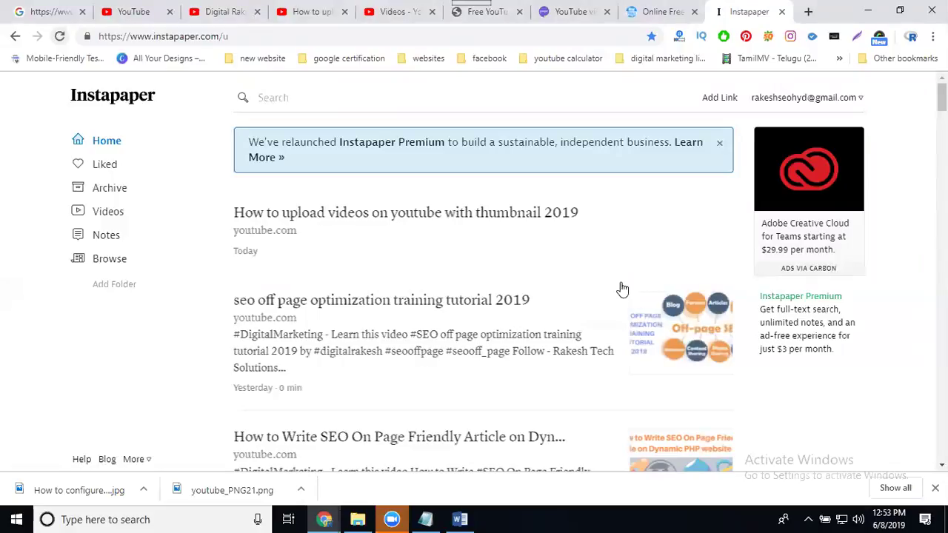
pyautogui.moveTo(598, 224)
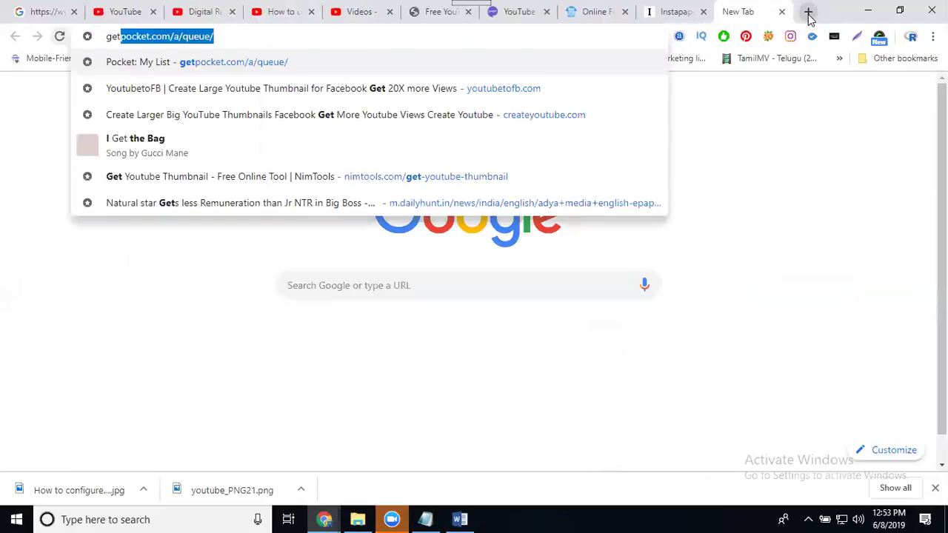
# Save the YouTube video link to Pocket, then reload both the Pocket and Instapaper pages.
pyautogui.press('Return')
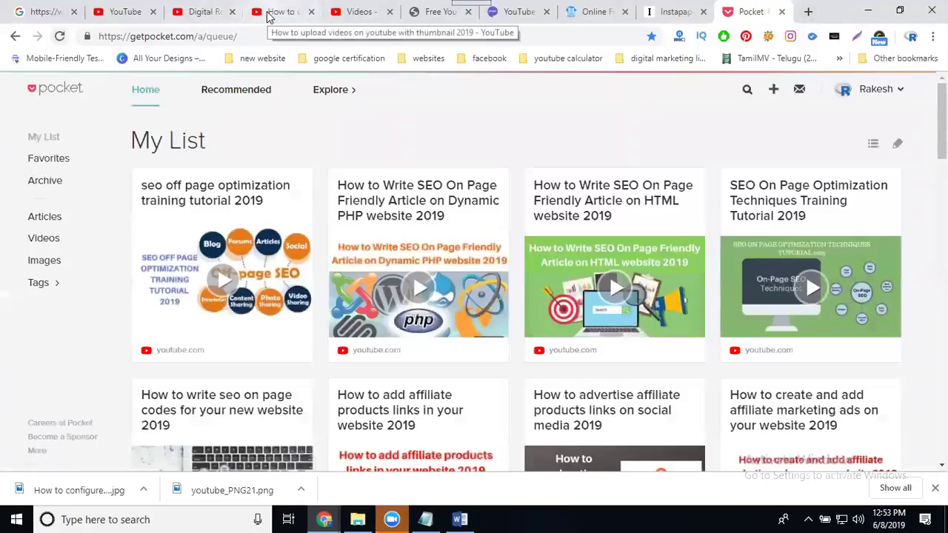
pyautogui.click(269, 13)
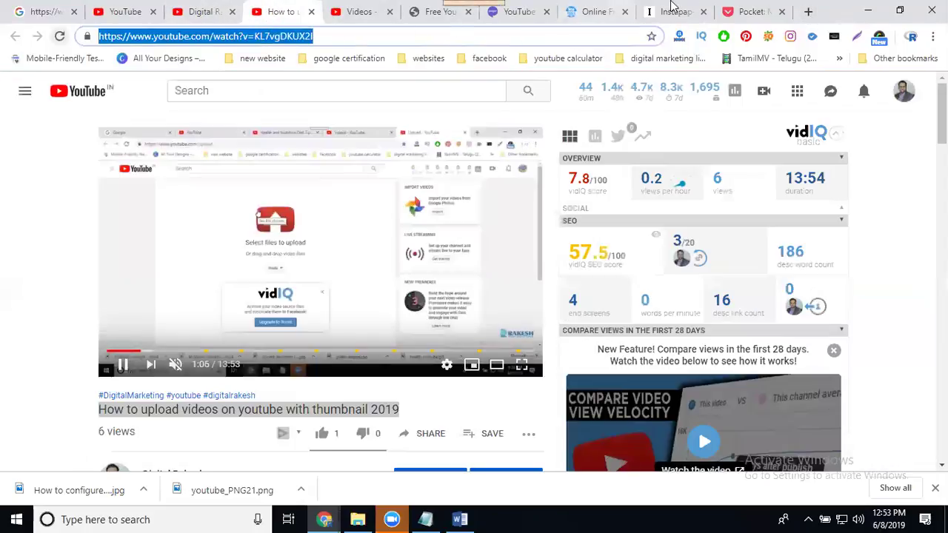
pyautogui.click(754, 13)
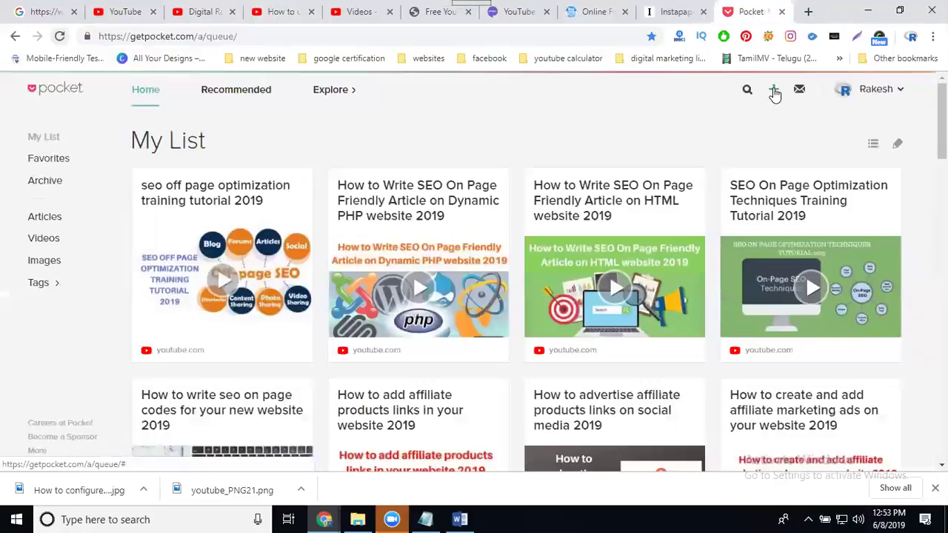
pyautogui.click(774, 91)
pyautogui.write('youtube.com/watch?v=8L7sqDKUK8')
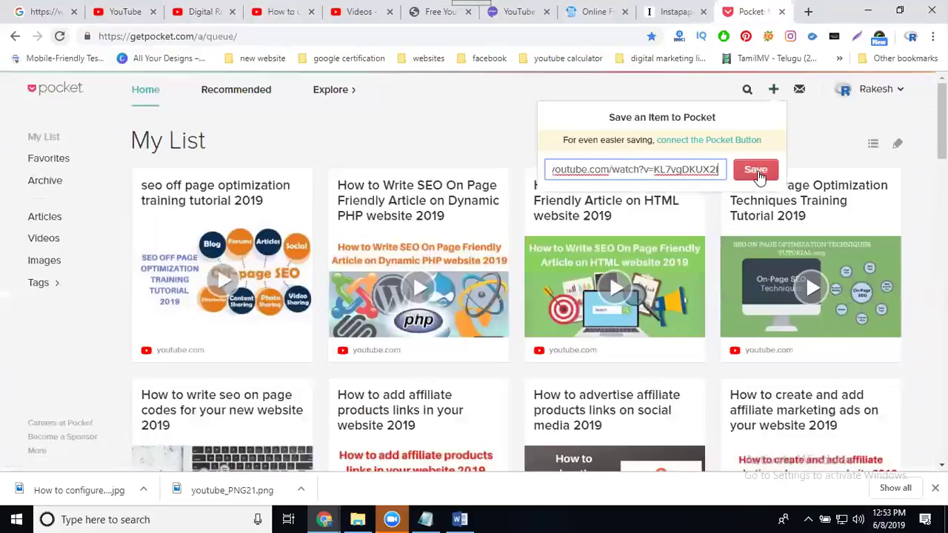
pyautogui.click(756, 170)
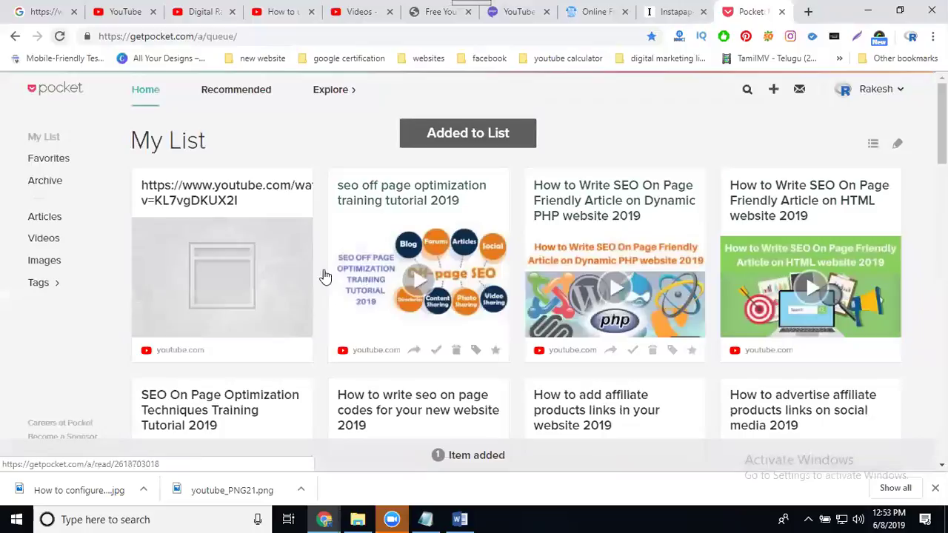
pyautogui.click(60, 37)
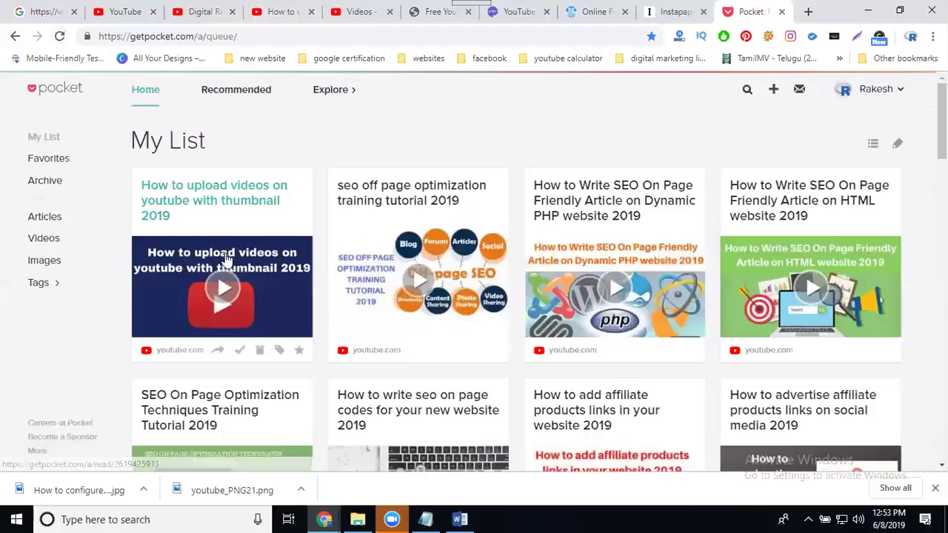
pyautogui.click(667, 12)
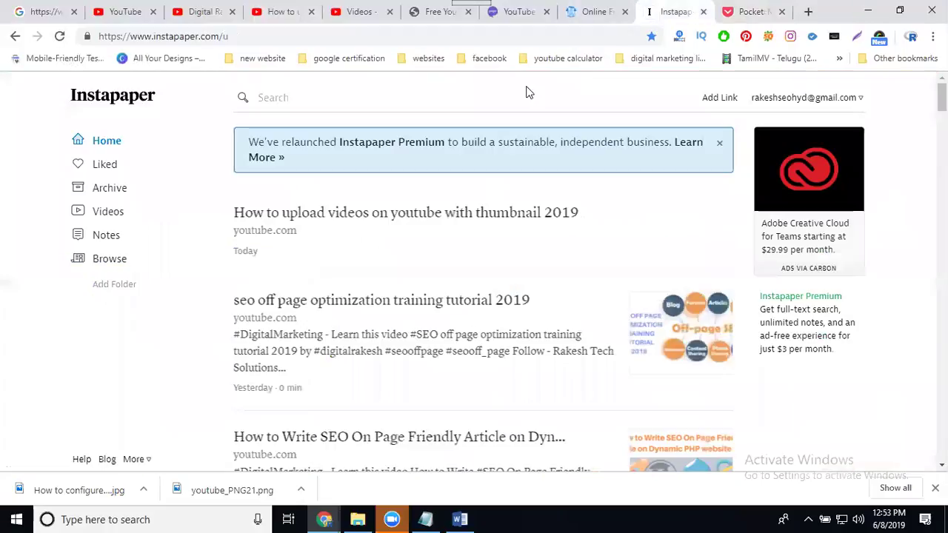
pyautogui.click(60, 37)
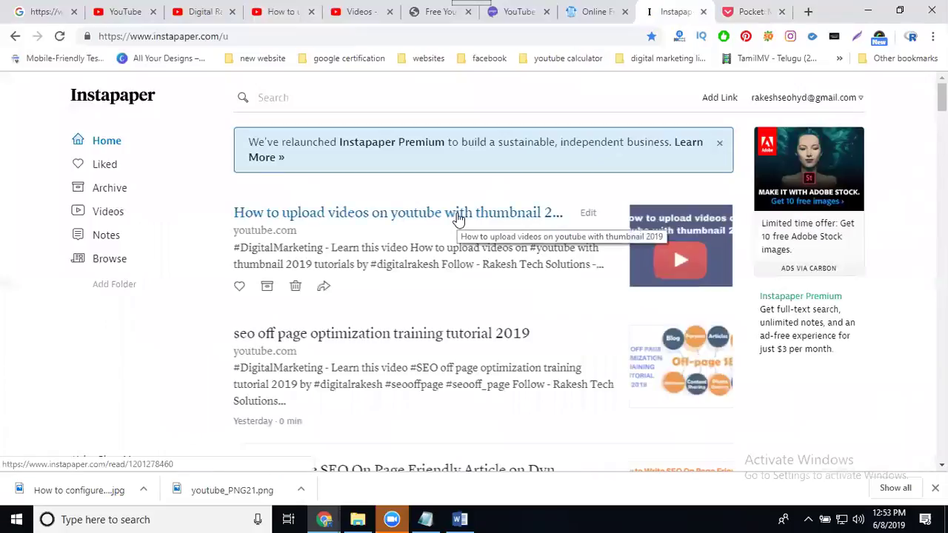
# Close the Instapaper and Pocket tabs and return to the video's watch page.
pyautogui.click(704, 11)
pyautogui.click(704, 11)
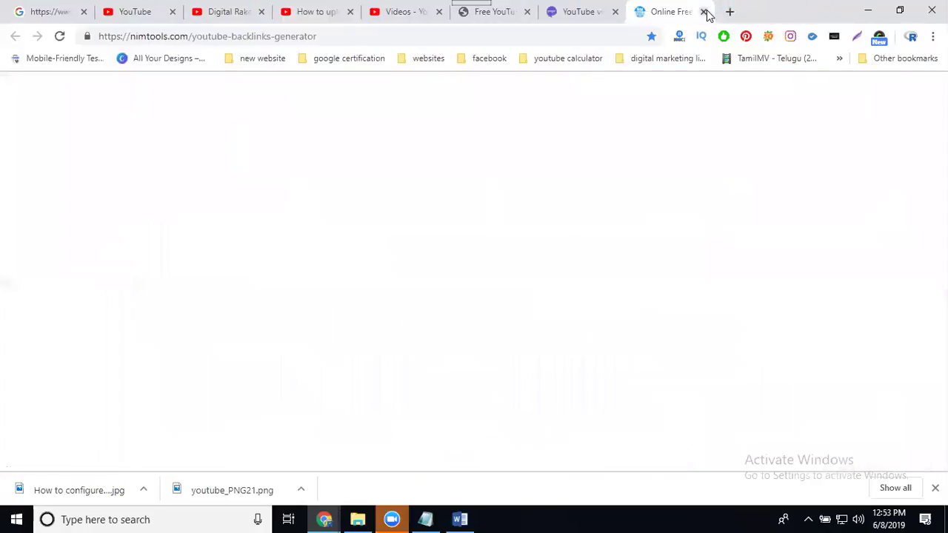
pyautogui.click(328, 13)
pyautogui.scroll(-2, 303, 222)
pyautogui.scroll(-2, 300, 244)
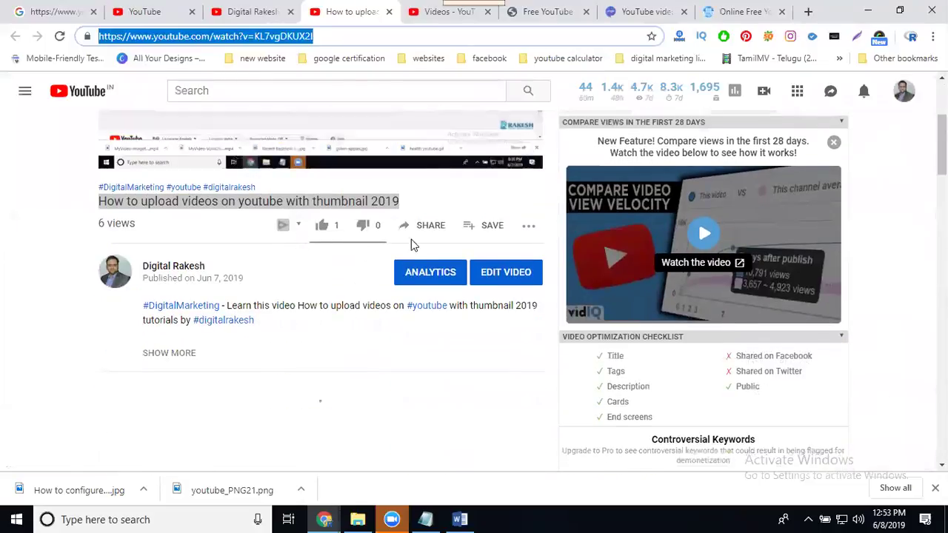
# Try the video's Share dialog, dismiss the stalled panel, and reload the page with F5.
pyautogui.click(428, 231)
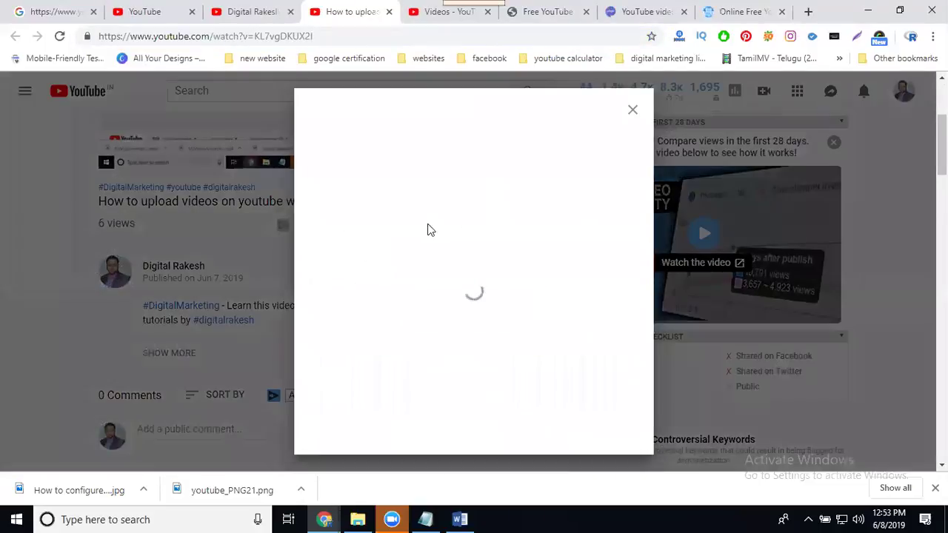
pyautogui.press('Escape')
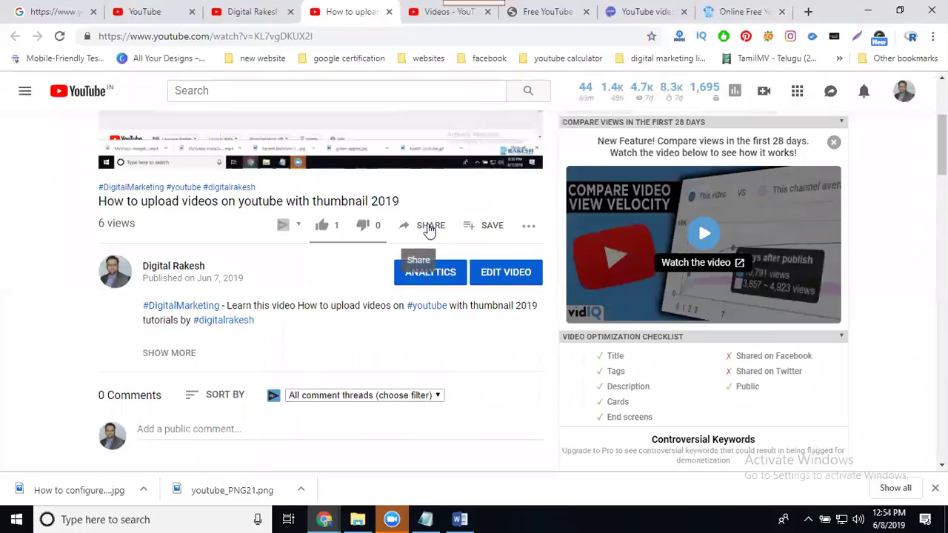
pyautogui.press('F5')
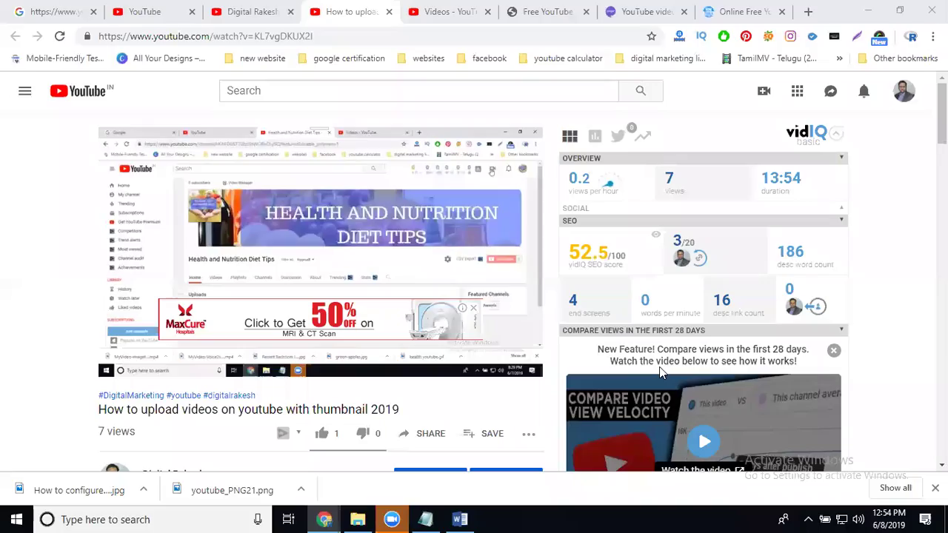
# Retry the video's Share dialog twice more, dismissing the still-loading panel each time.
pyautogui.scroll(-3, 434, 230)
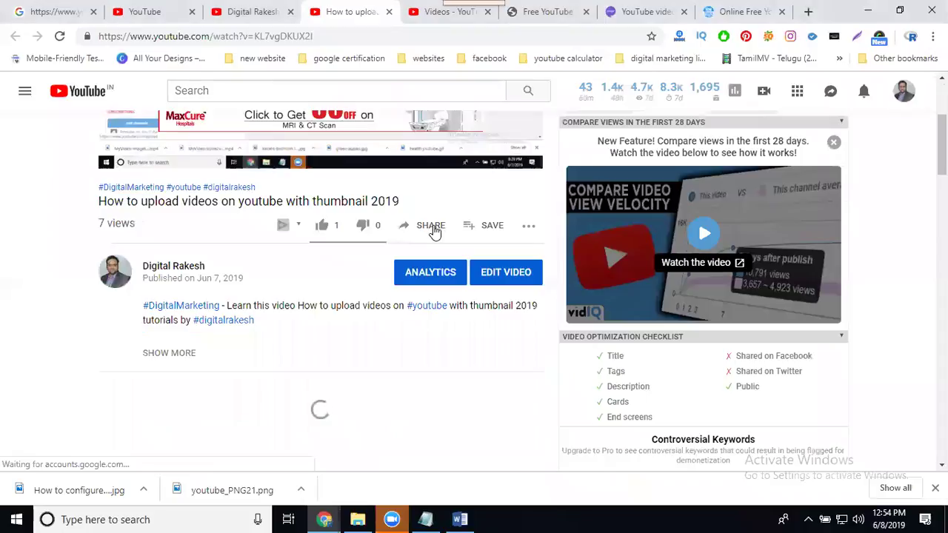
pyautogui.click(430, 226)
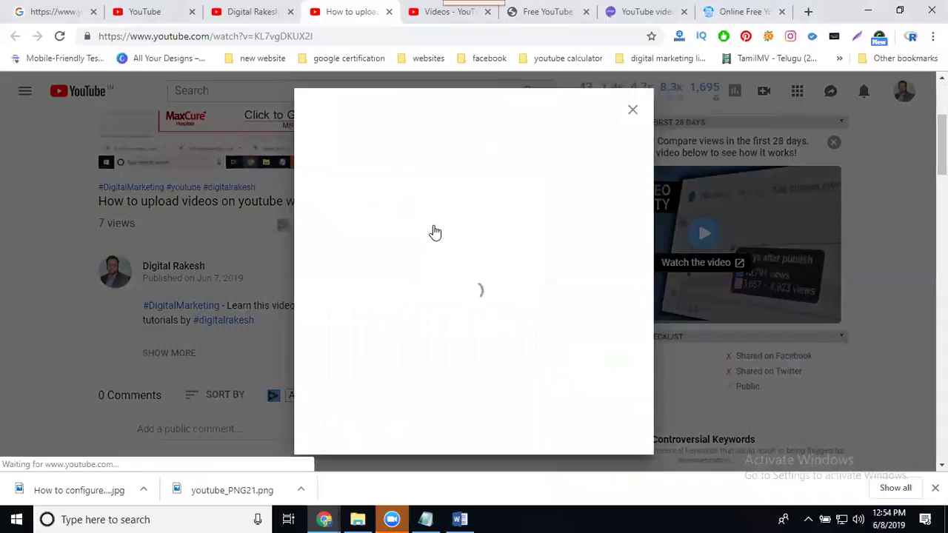
pyautogui.press('Escape')
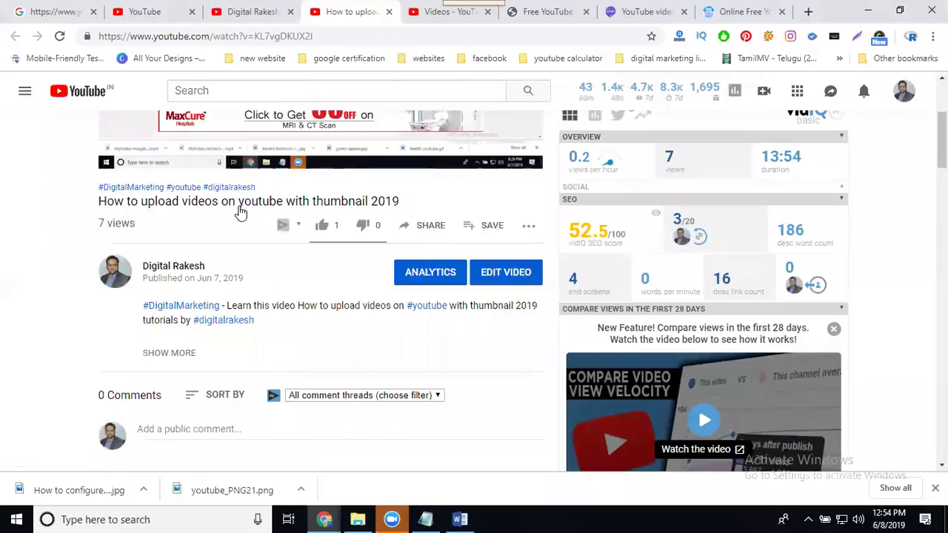
pyautogui.scroll(2, 240, 212)
pyautogui.scroll(1, 262, 155)
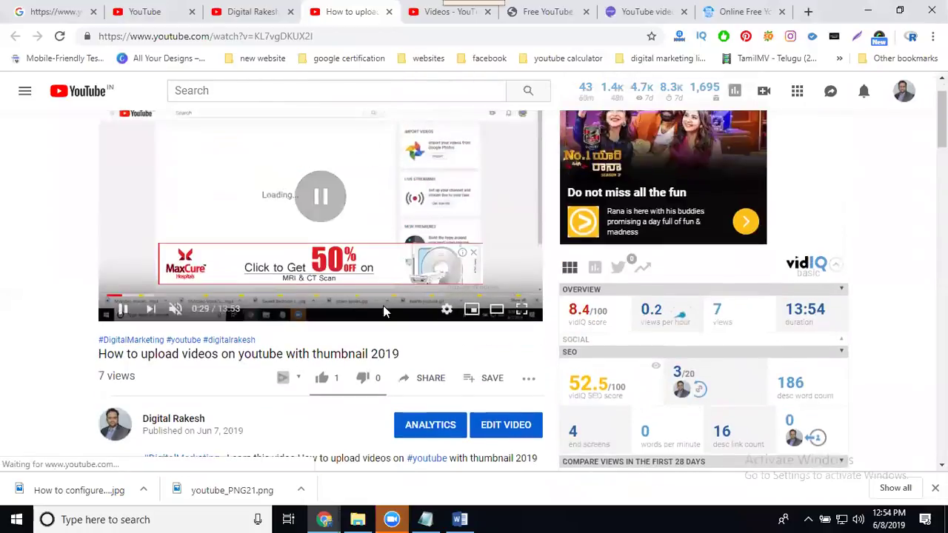
pyautogui.click(428, 379)
pyautogui.press('Escape')
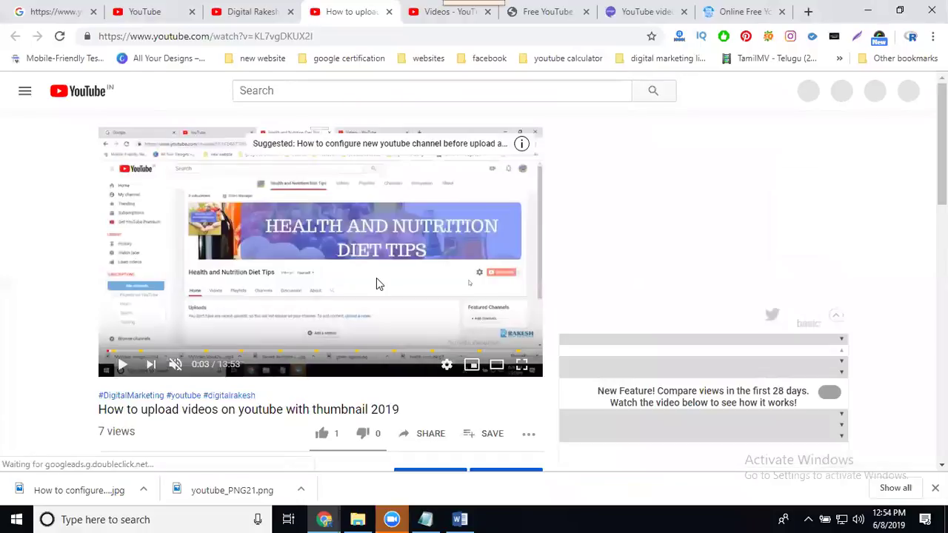
pyautogui.scroll(-3, 376, 283)
pyautogui.click(427, 228)
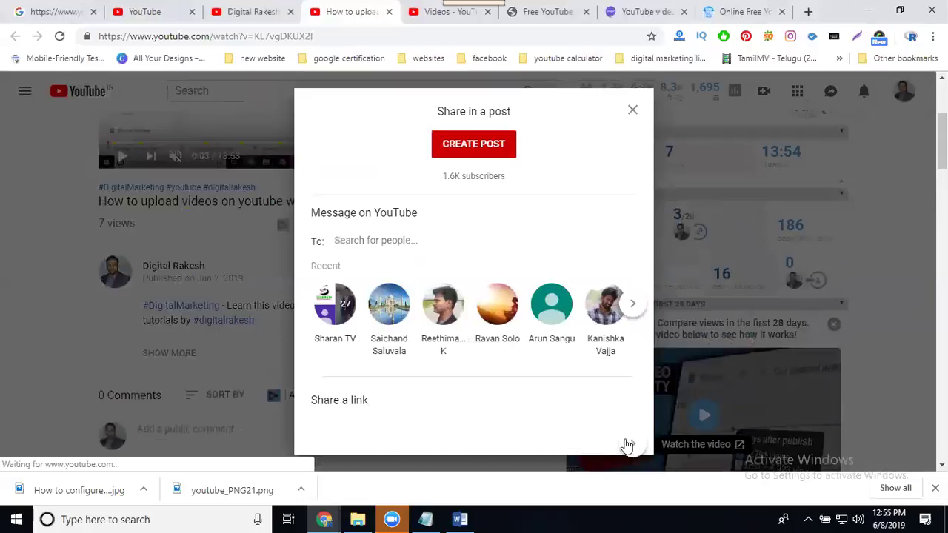
pyautogui.click(631, 445)
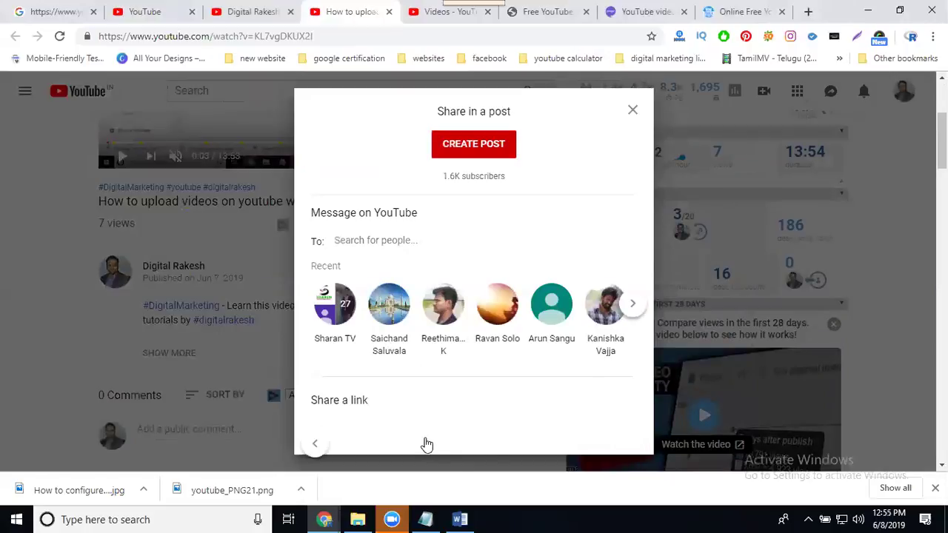
pyautogui.click(425, 444)
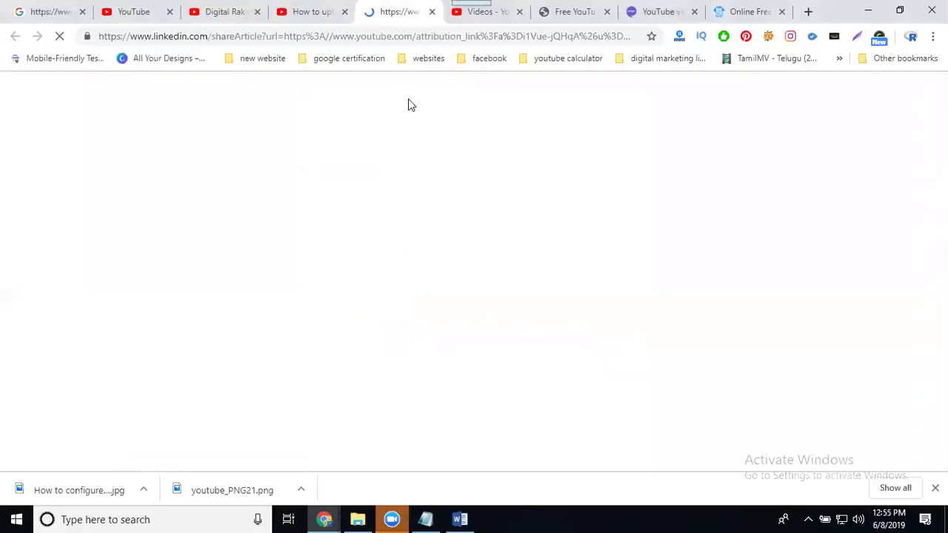
pyautogui.click(432, 11)
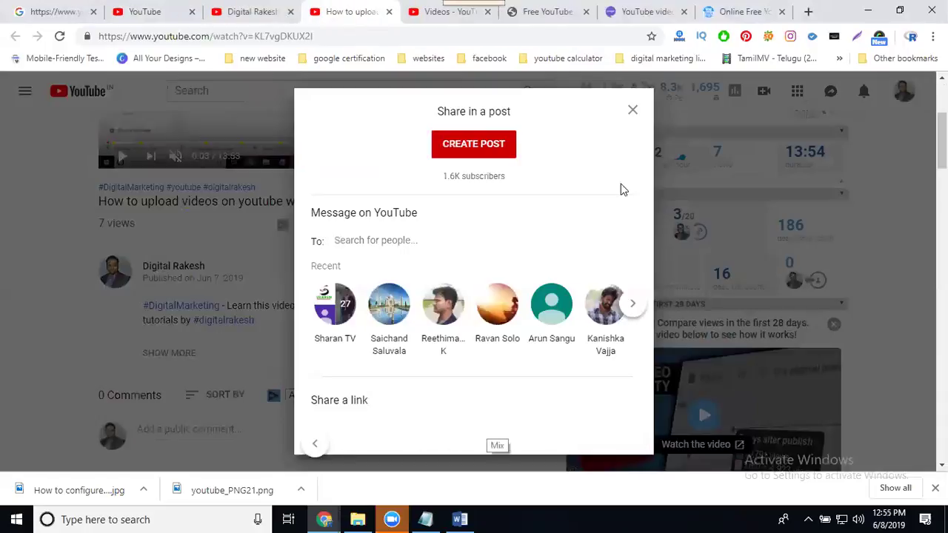
pyautogui.click(633, 110)
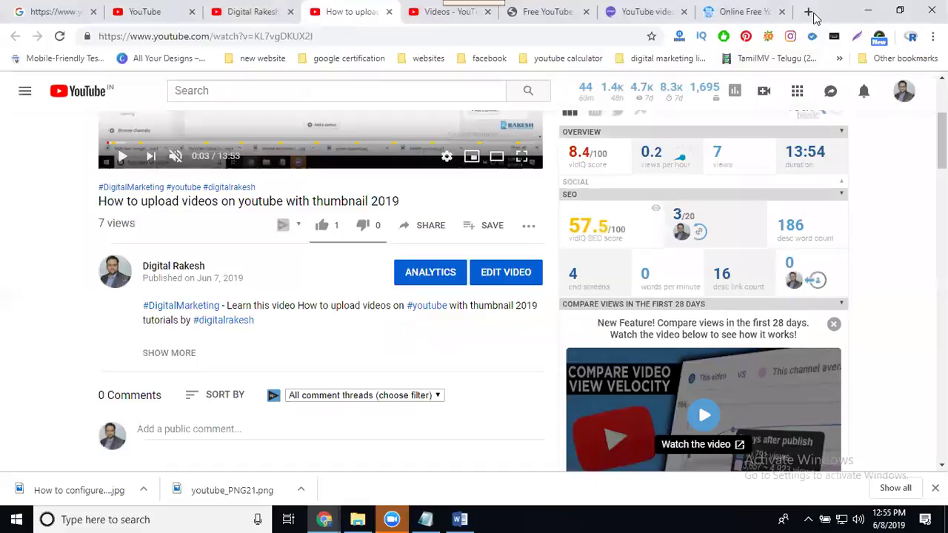
# Open reddit.com in a new tab and start a new link post.
pyautogui.click(811, 13)
pyautogui.write('re')
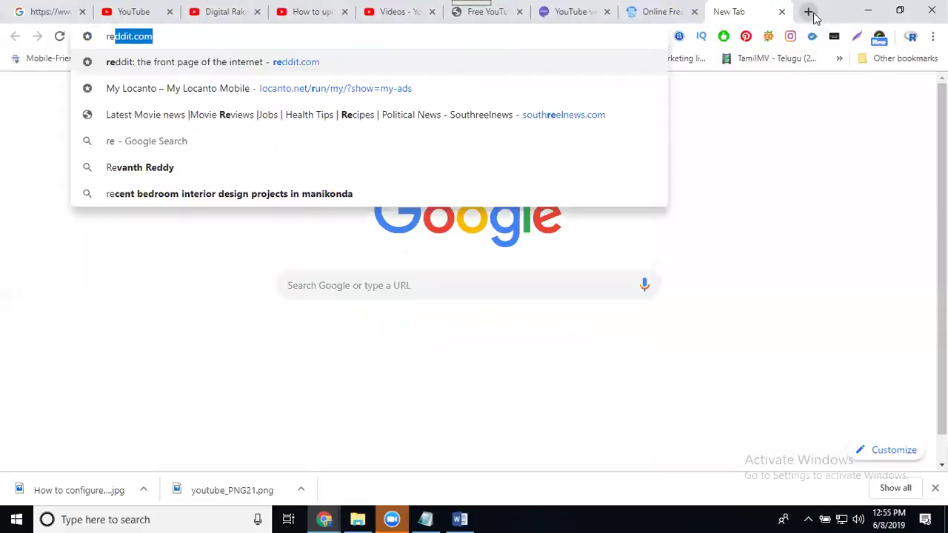
pyautogui.write('dd')
pyautogui.press('Return')
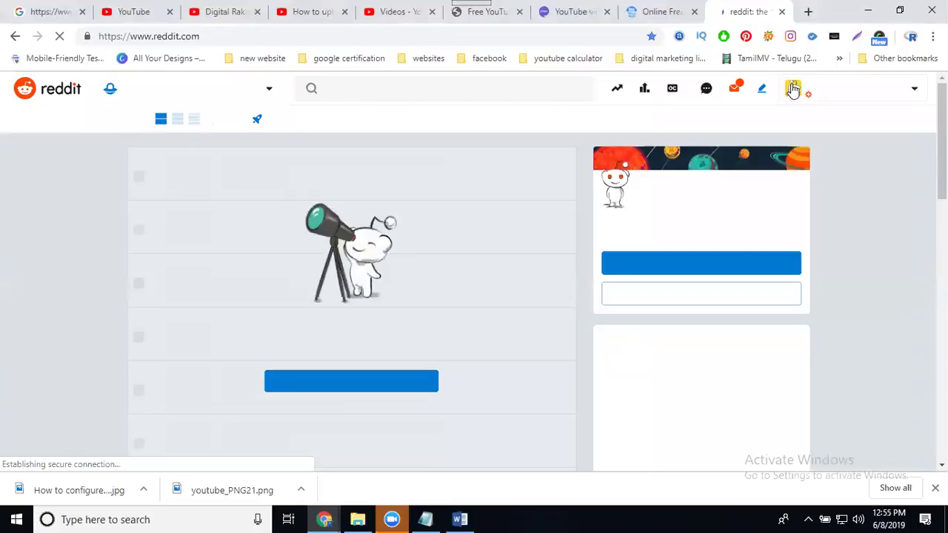
pyautogui.click(696, 265)
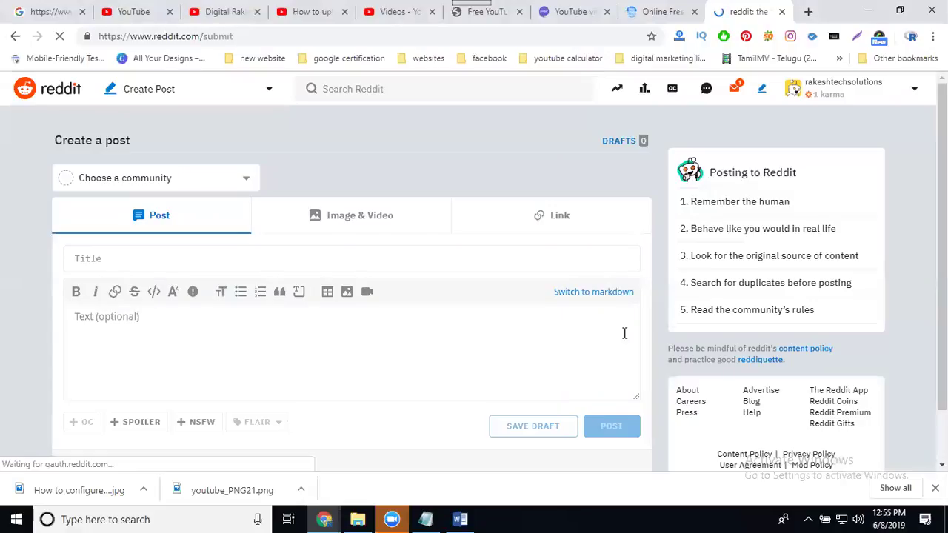
pyautogui.click(556, 219)
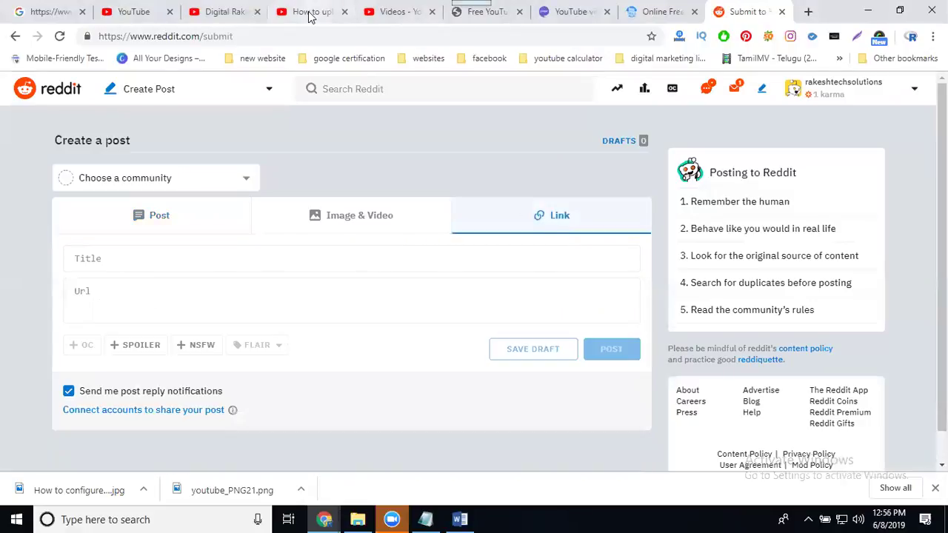
# Copy the YouTube video's URL and paste it into the post's link field.
pyautogui.click(311, 12)
pyautogui.click(287, 36)
pyautogui.hotkey('ctrl', 'c')
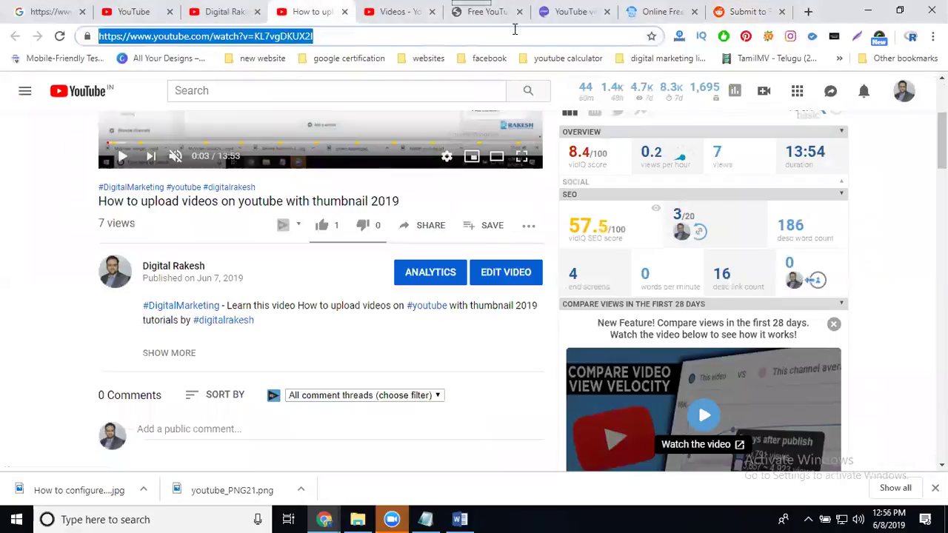
pyautogui.click(744, 12)
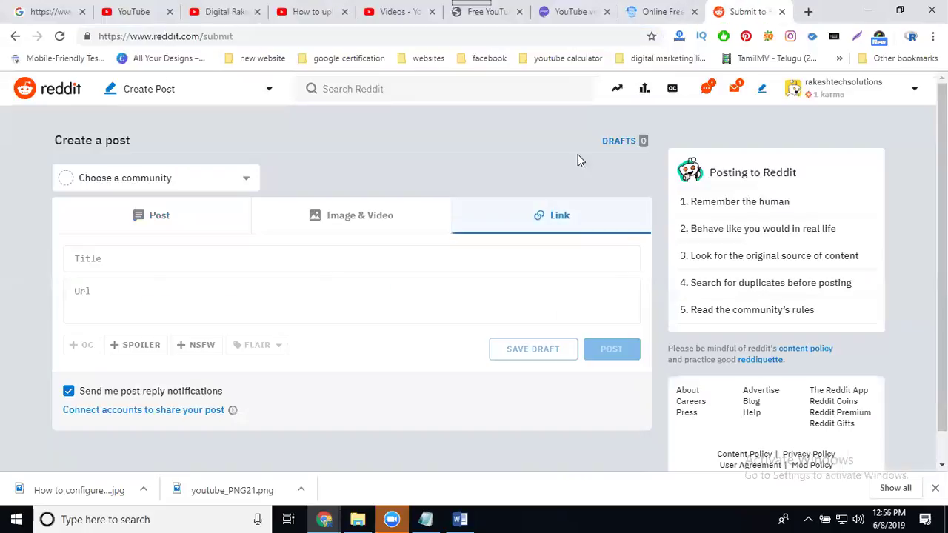
pyautogui.click(248, 307)
pyautogui.hotkey('ctrl', 'v')
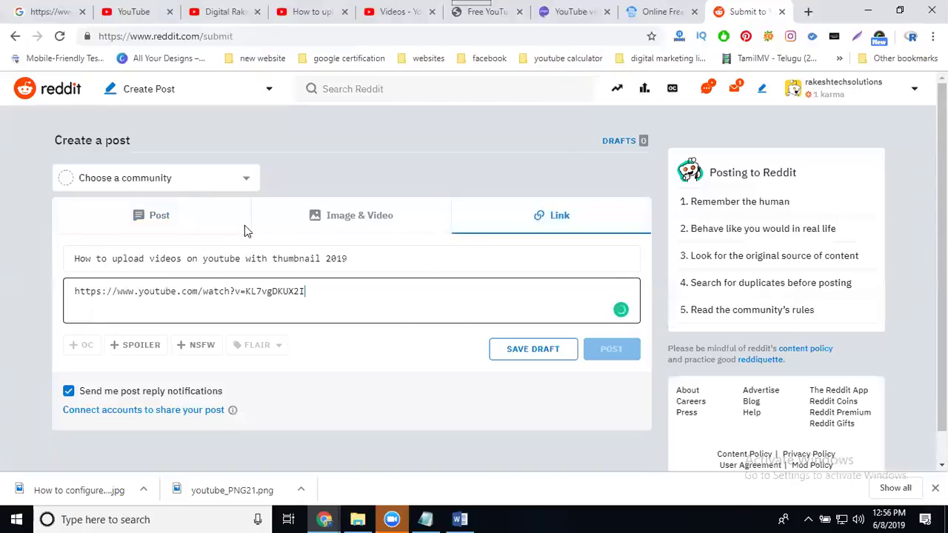
# Choose your own profile as the community and publish the link post.
pyautogui.click(171, 181)
pyautogui.click(154, 229)
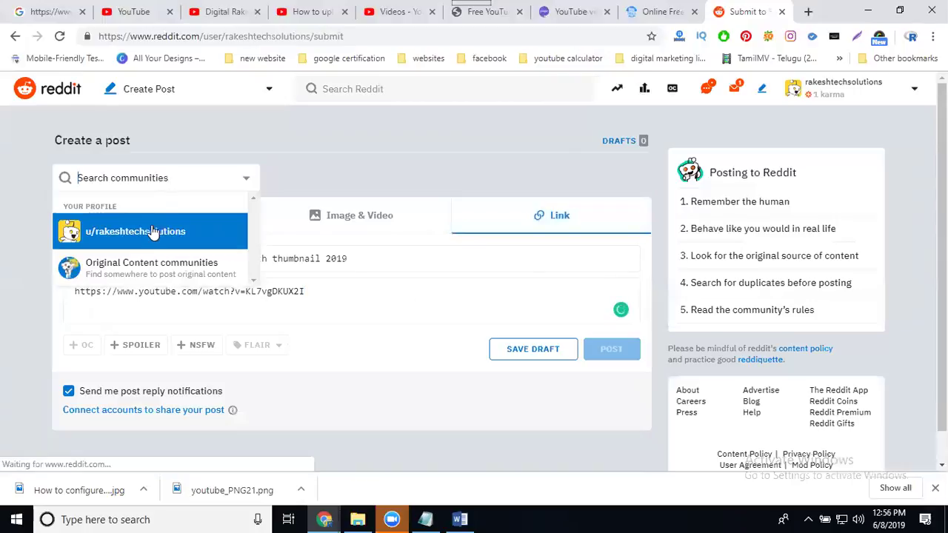
pyautogui.click(629, 351)
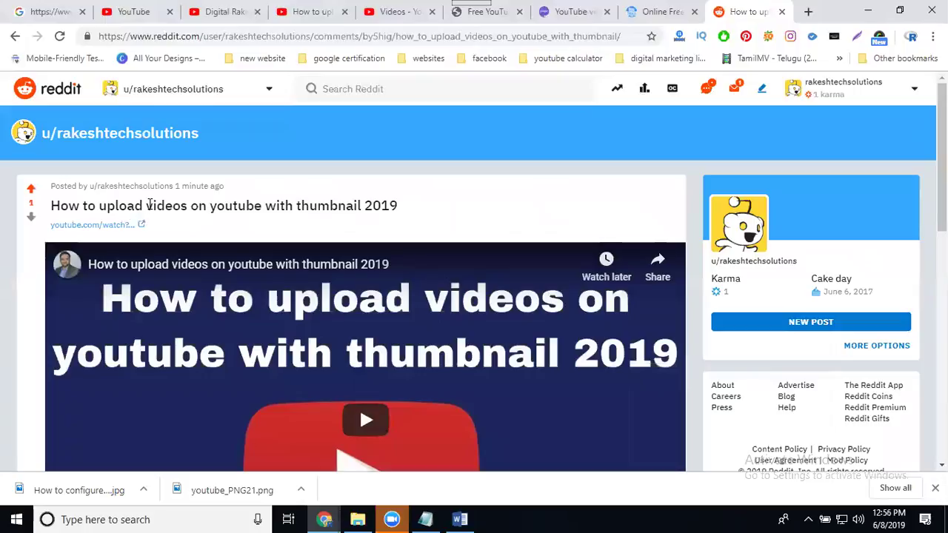
pyautogui.moveTo(147, 205); pyautogui.dragTo(399, 203)
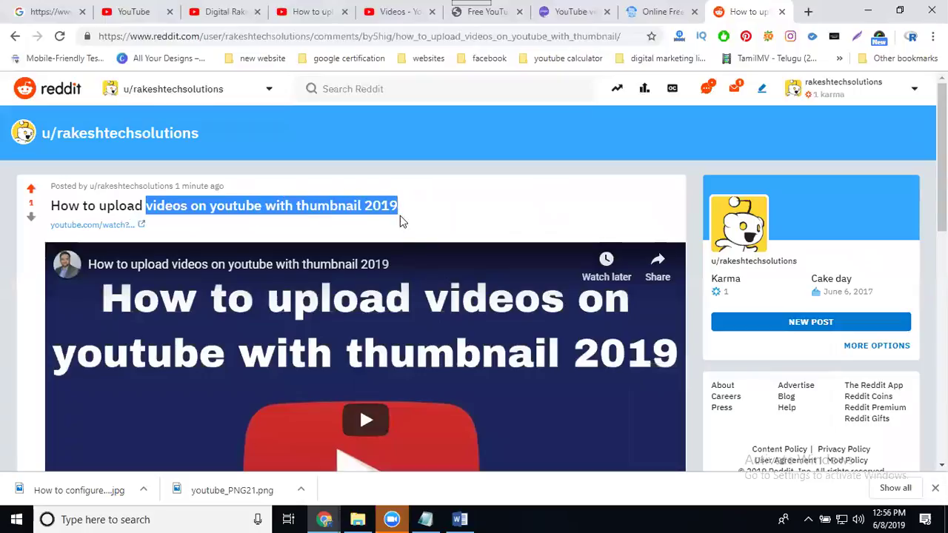
# Open Tumblr in a new tab and continue the login with the entered e-mail.
pyautogui.click(808, 12)
pyautogui.write('tumblr.com/login?redirect_to=%2Fdashboard')
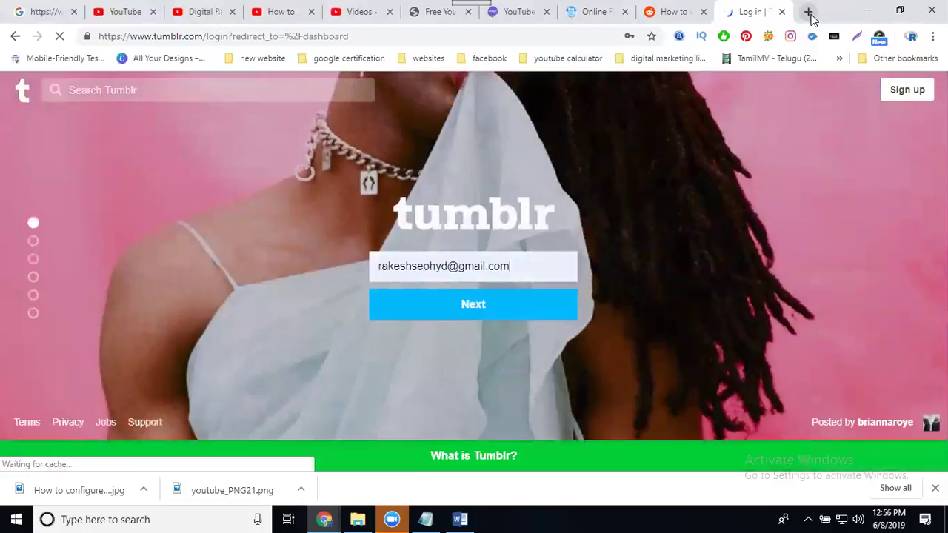
pyautogui.click(468, 307)
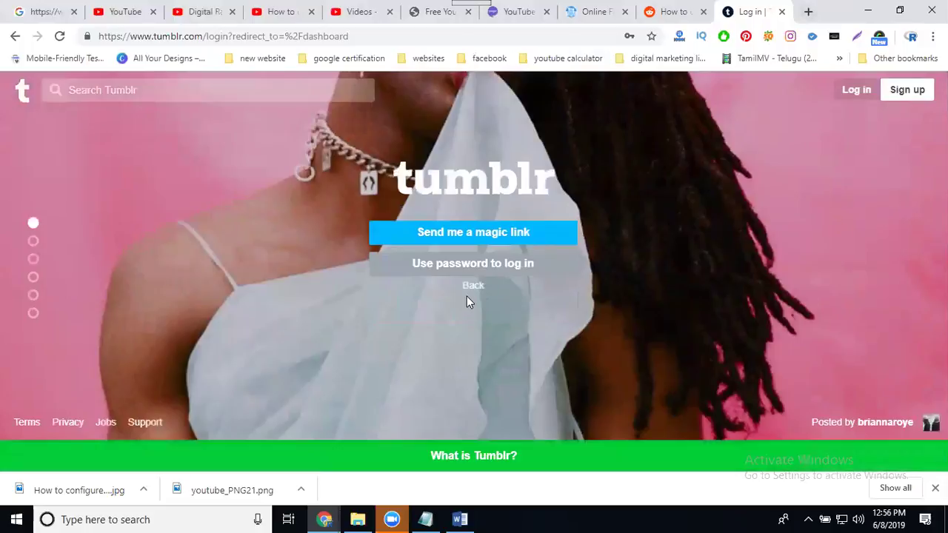
# Log in with the account password, dismissing Chrome's saved-password suggestions.
pyautogui.click(478, 264)
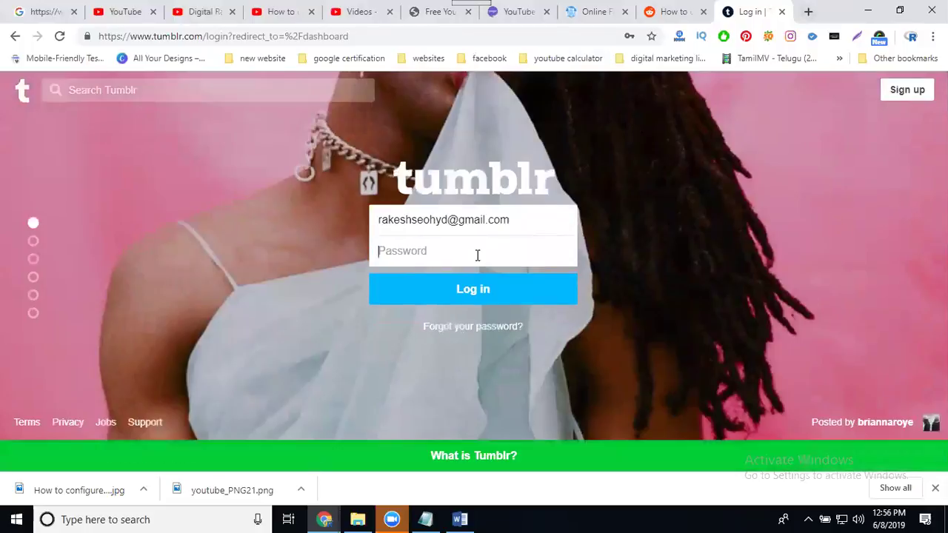
pyautogui.write('•••••••••••')
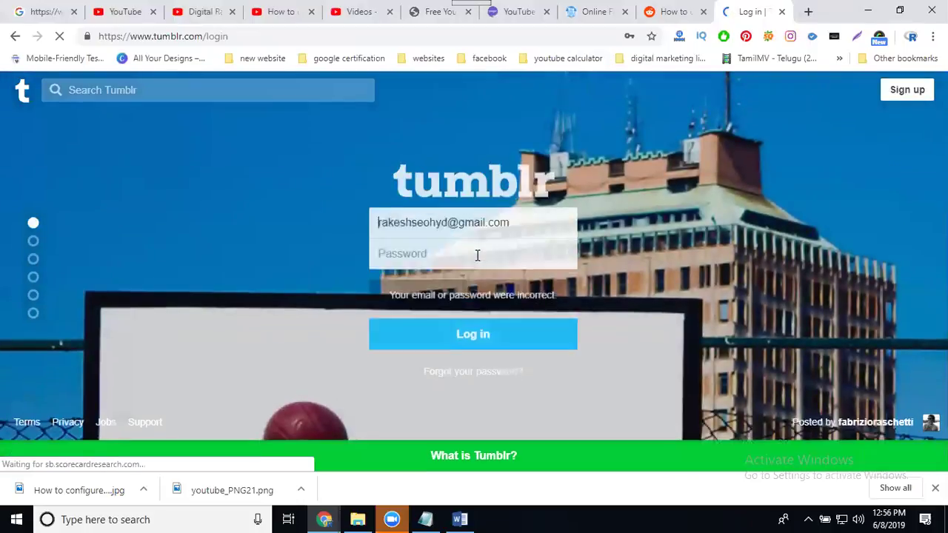
pyautogui.doubleClick(478, 256)
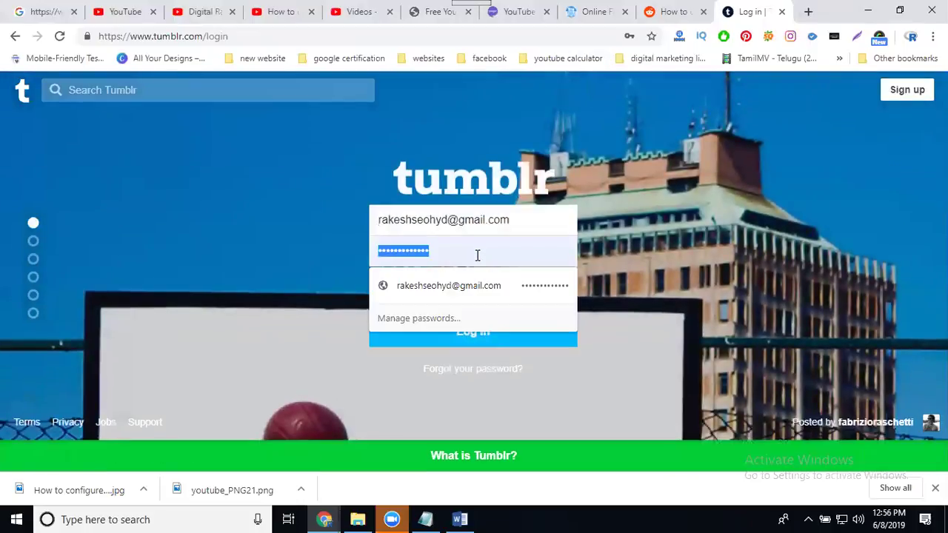
pyautogui.click(478, 286)
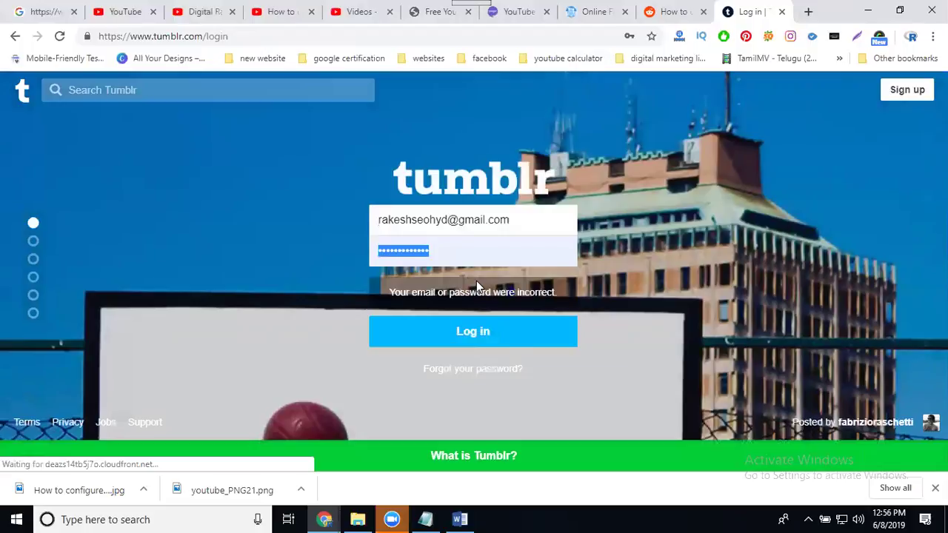
pyautogui.click(461, 337)
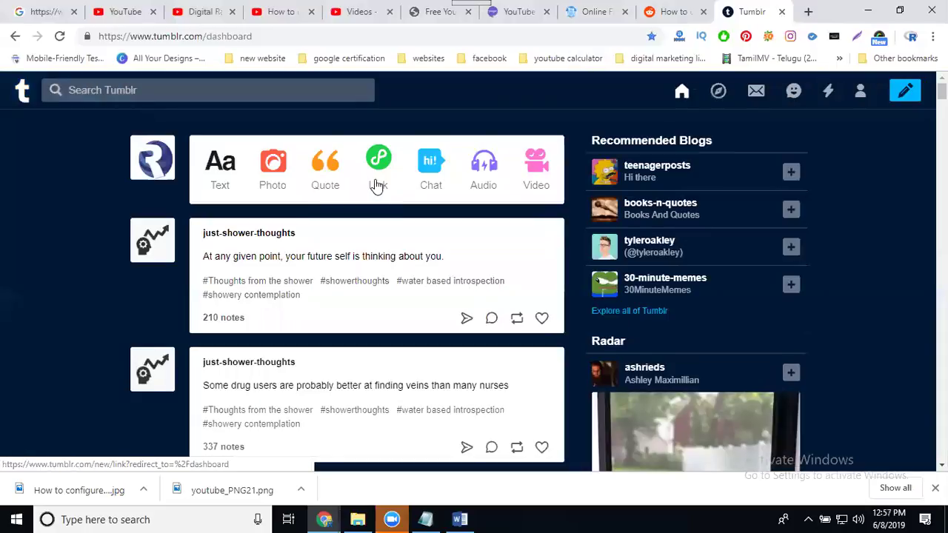
# Start a Tumblr video post from the web with the pasted YouTube link.
pyautogui.click(531, 180)
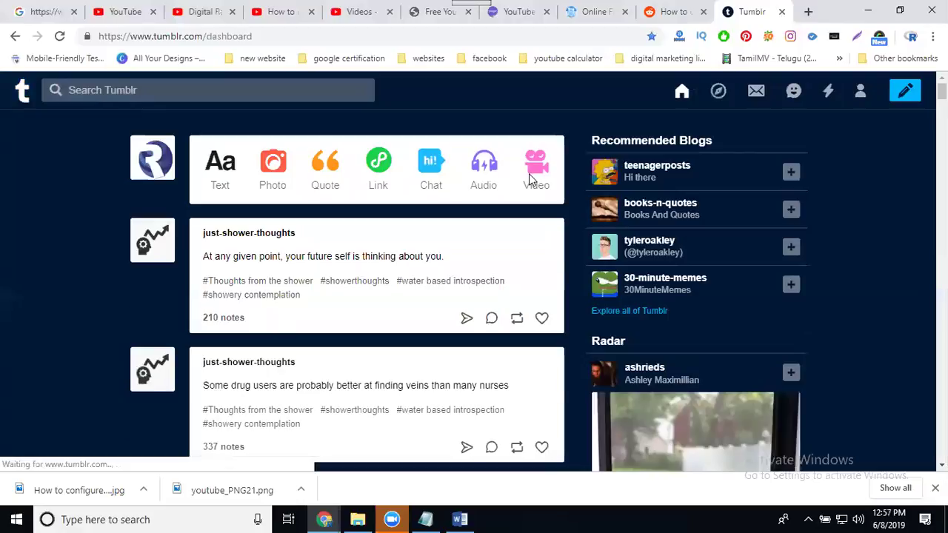
pyautogui.click(467, 239)
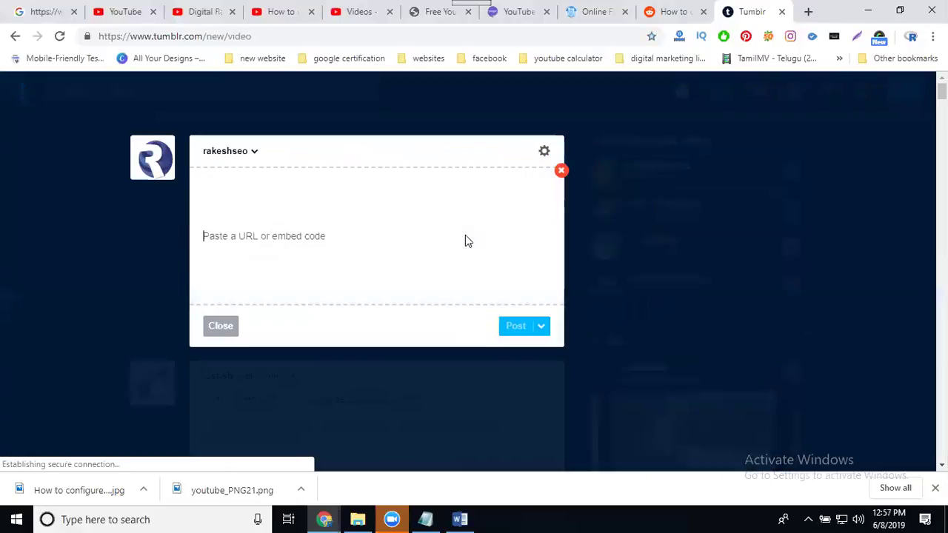
pyautogui.write('https://www.youtube.com/watch?v=KL7oJDKUXQ8')
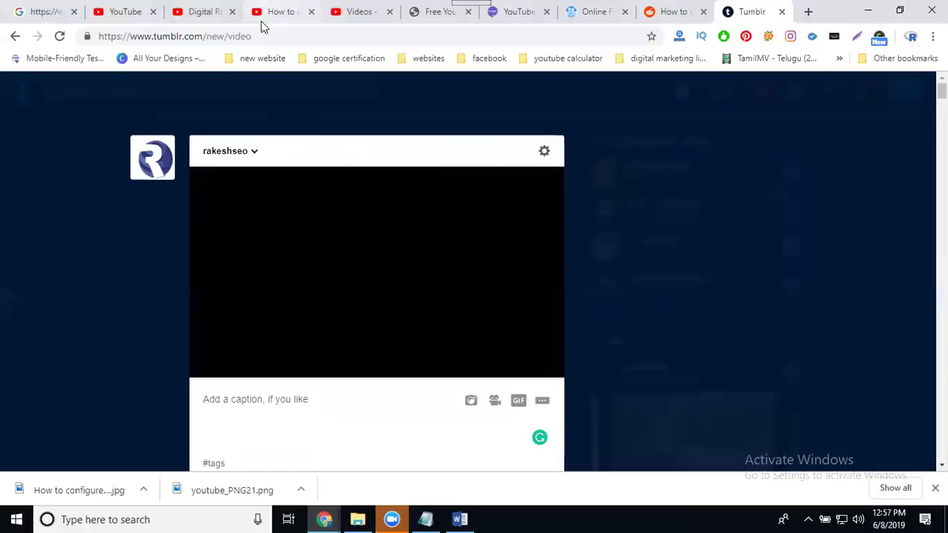
# Copy the video title from YouTube, add it as the post's tag, and publish.
pyautogui.click(262, 23)
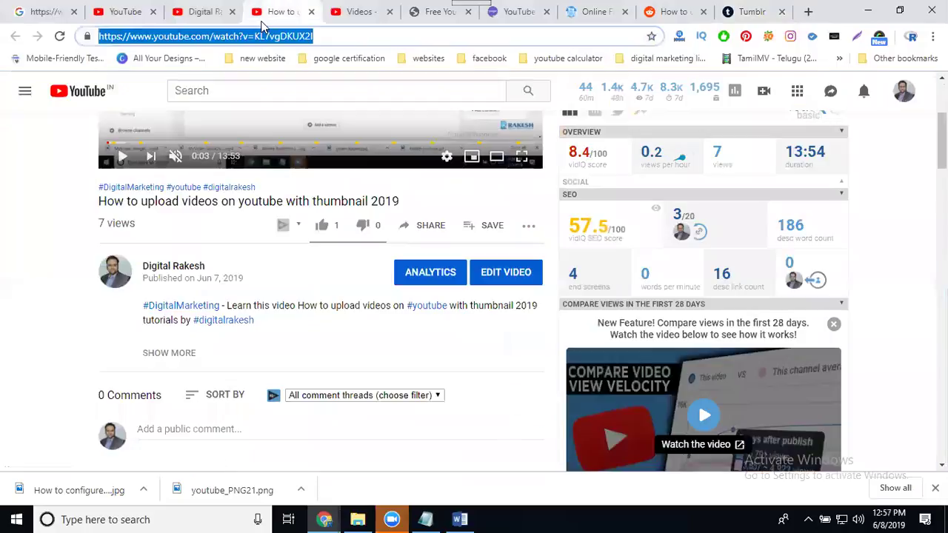
pyautogui.tripleClick(226, 206)
pyautogui.hotkey('ctrl', 'c')
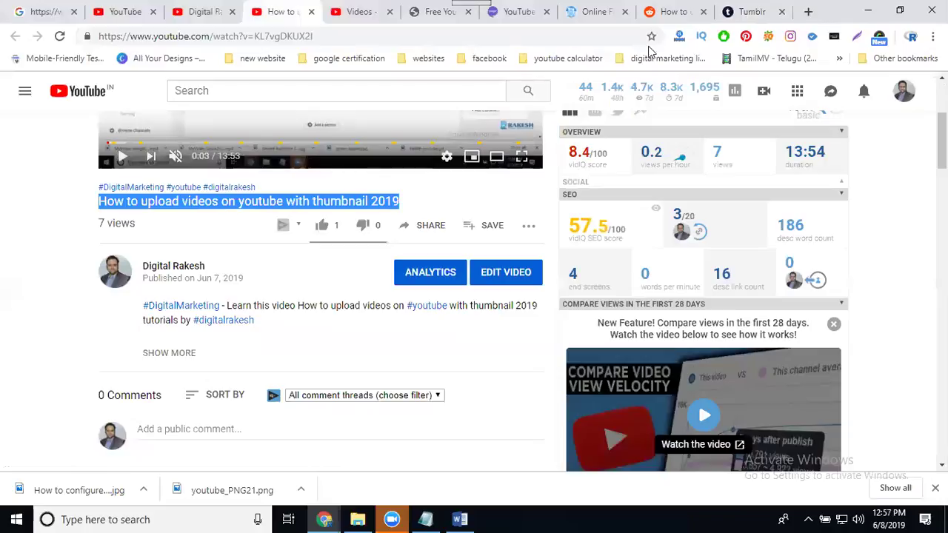
pyautogui.click(733, 11)
pyautogui.scroll(-3, 209, 323)
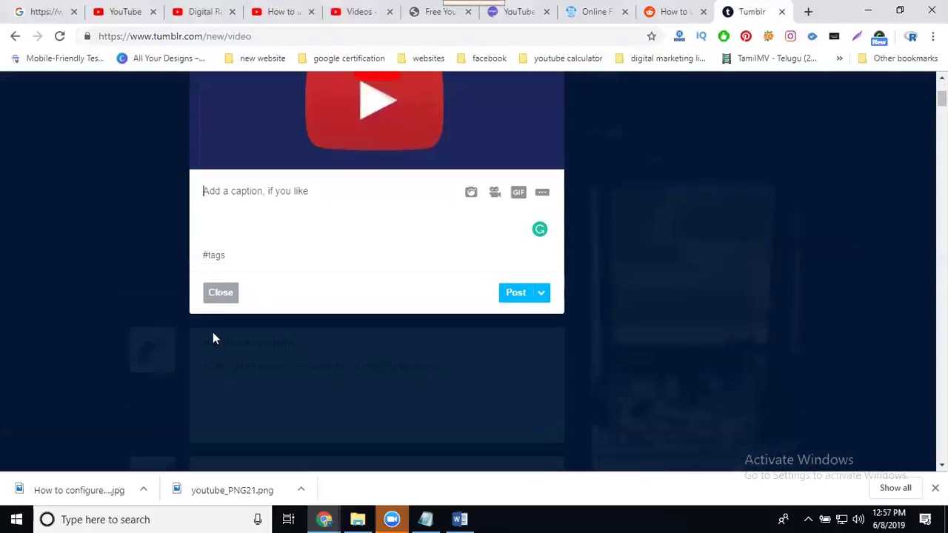
pyautogui.click(241, 257)
pyautogui.hotkey('ctrl', 'v')
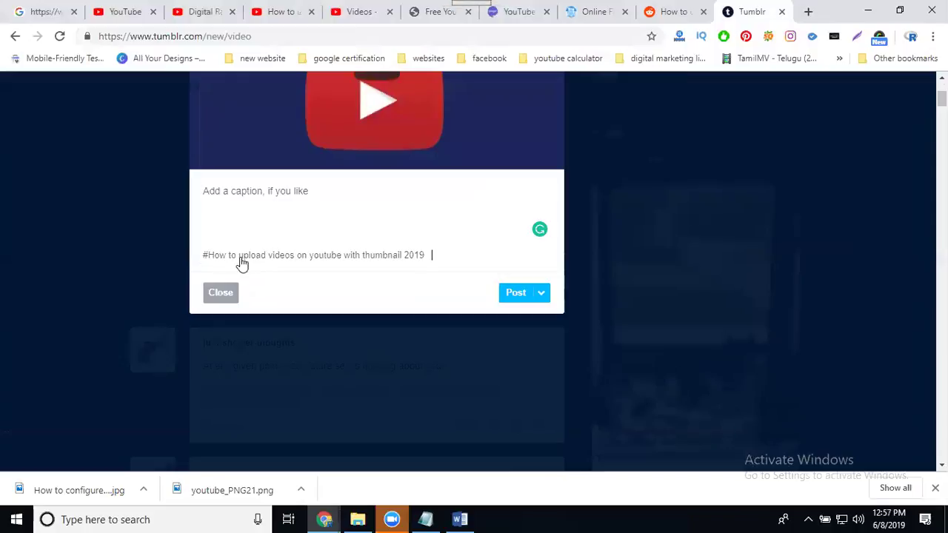
pyautogui.click(511, 294)
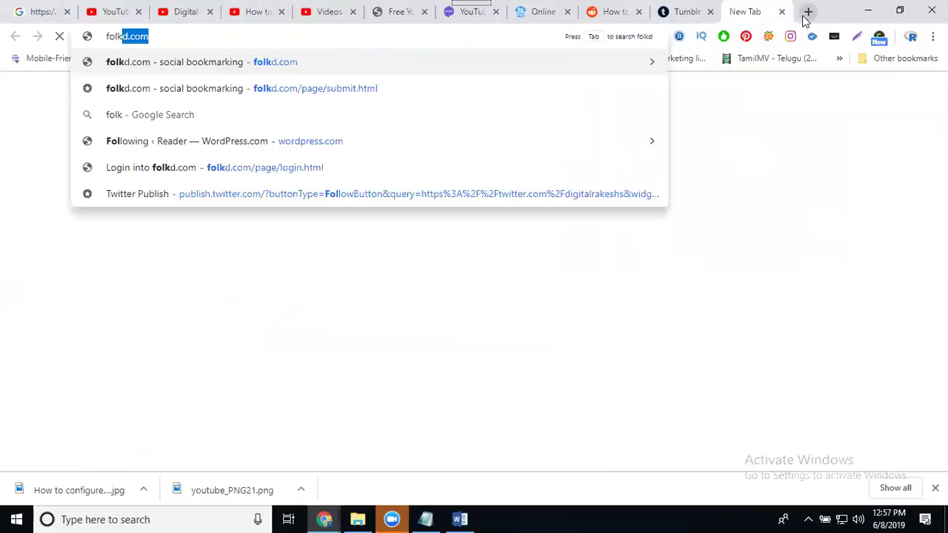
# Open folkd.com, log in, and start adding a new link saved as a video.
pyautogui.press('Return')
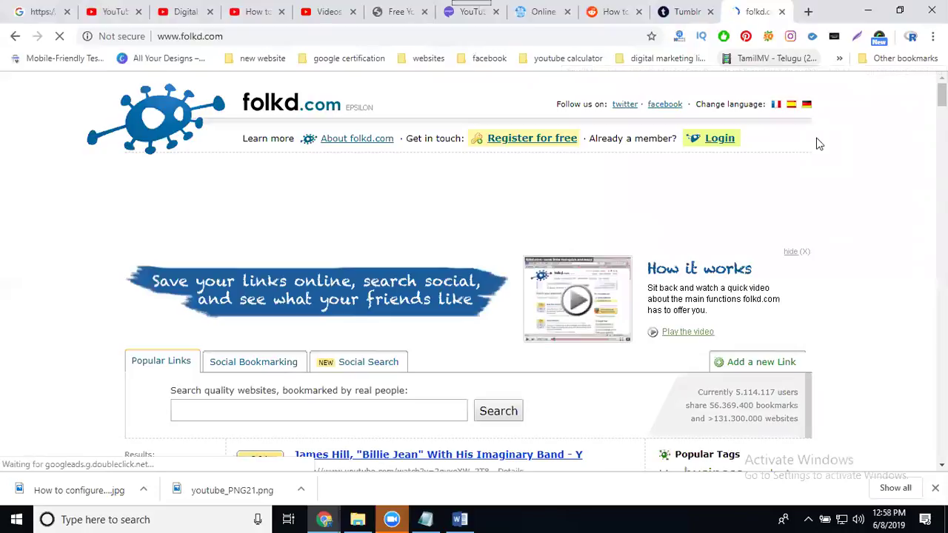
pyautogui.click(720, 139)
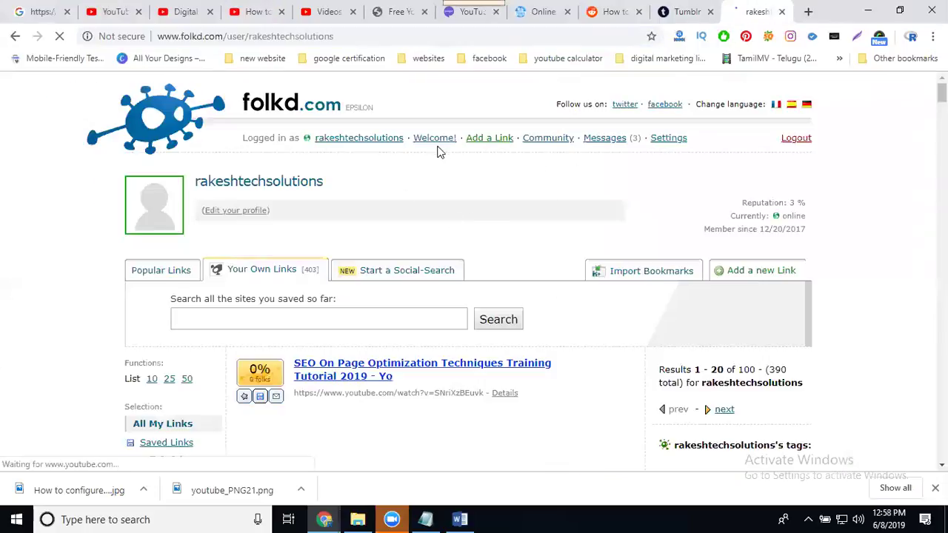
pyautogui.click(479, 142)
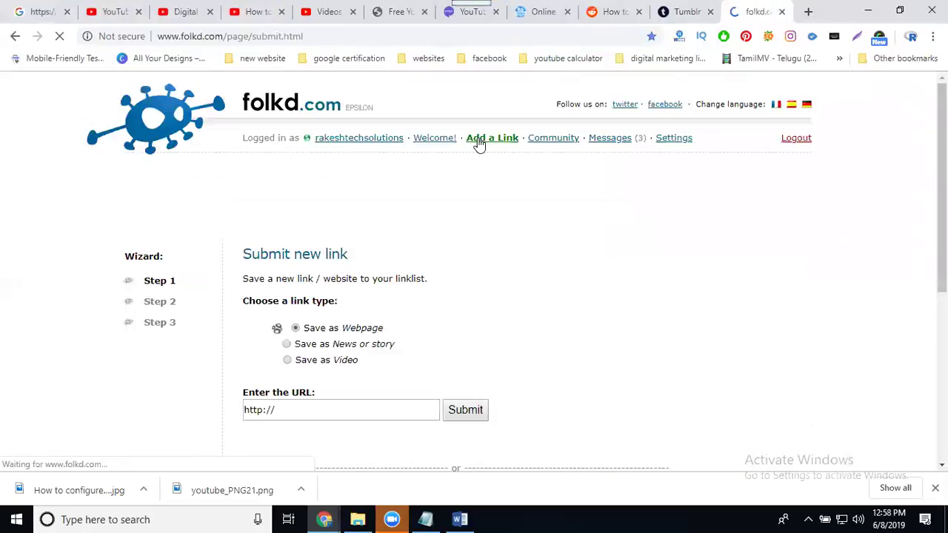
pyautogui.click(296, 360)
pyautogui.scroll(-2, 406, 315)
pyautogui.click(389, 268)
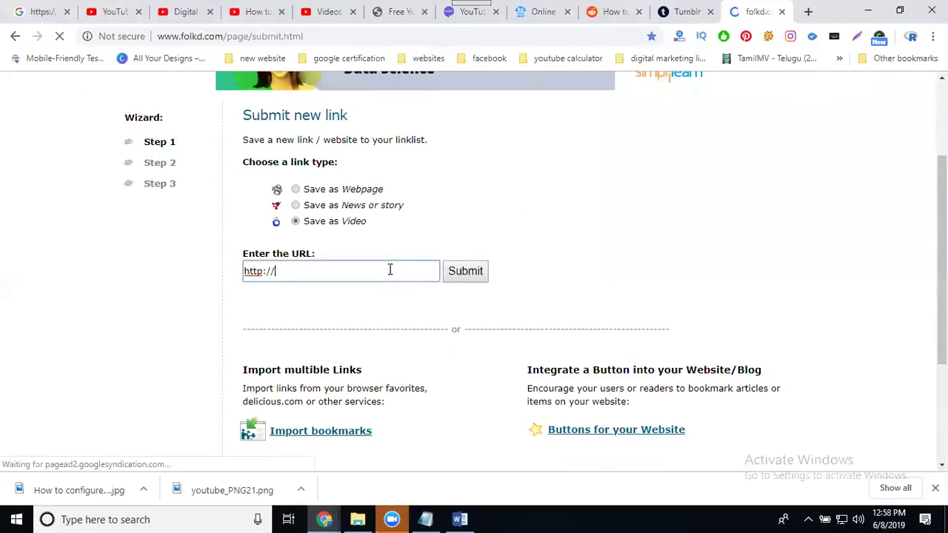
pyautogui.hotkey('ctrl', 'a')
pyautogui.hotkey('ctrl', 'v')
pyautogui.click(469, 272)
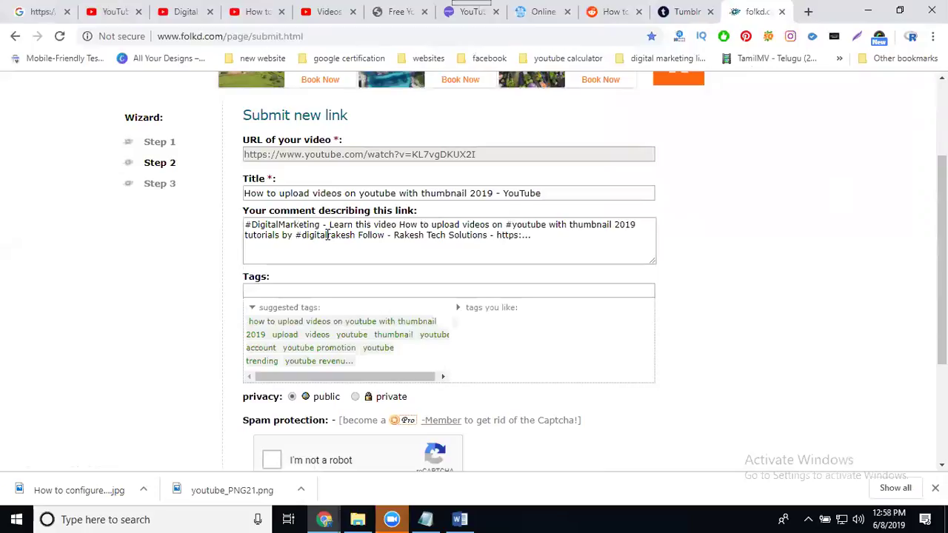
# Add suggested tags: full title, upload, videos, youtube, thumbnail, youtube account, trending, promotion.
pyautogui.click(279, 327)
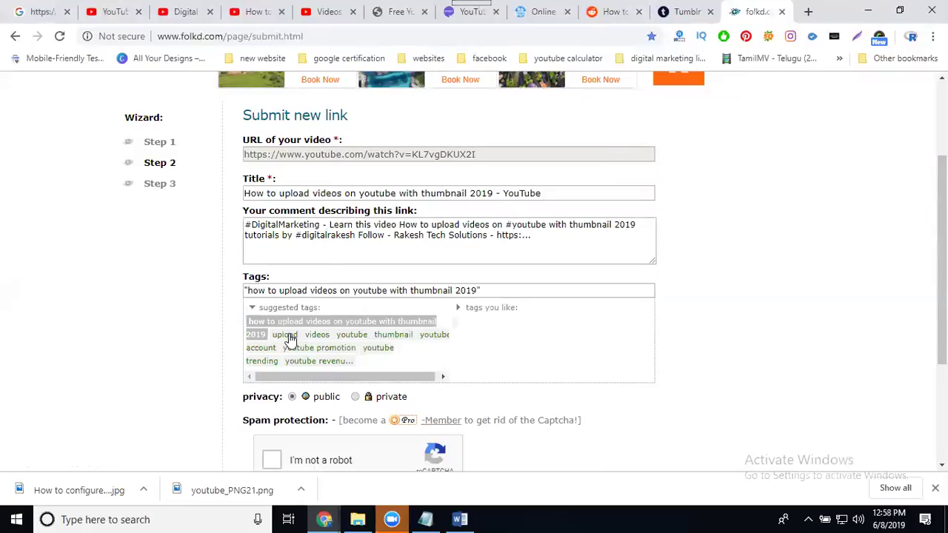
pyautogui.click(286, 335)
pyautogui.click(318, 335)
pyautogui.click(363, 337)
pyautogui.click(393, 335)
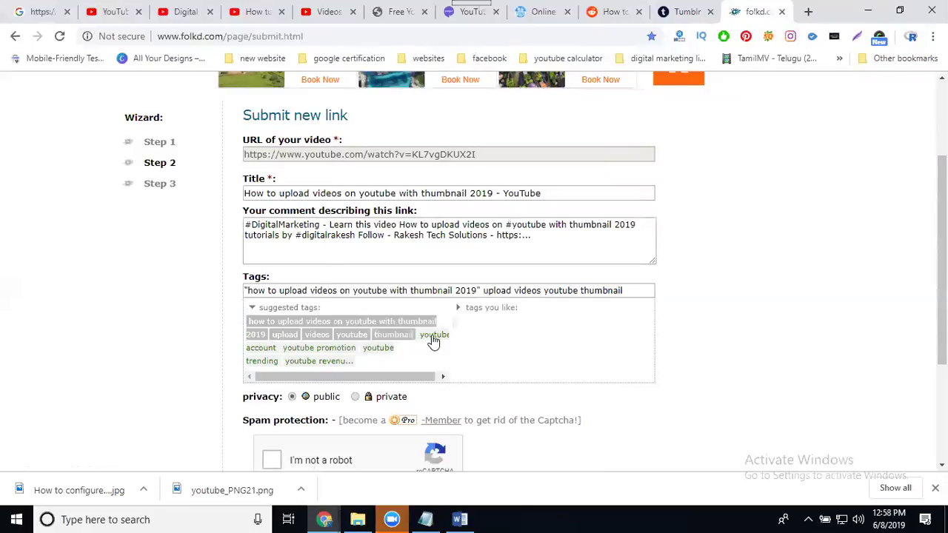
pyautogui.click(434, 335)
pyautogui.click(381, 347)
pyautogui.click(335, 349)
pyautogui.click(326, 361)
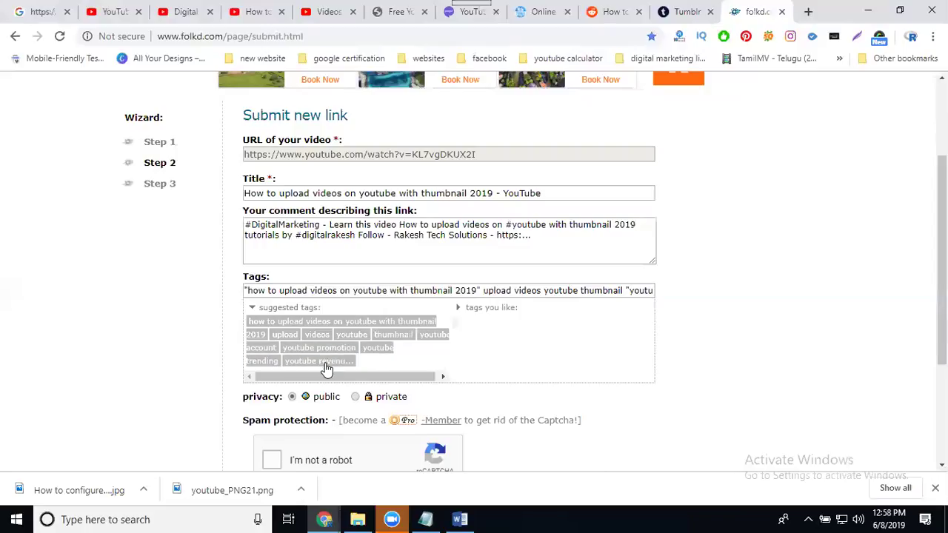
pyautogui.scroll(-3, 282, 305)
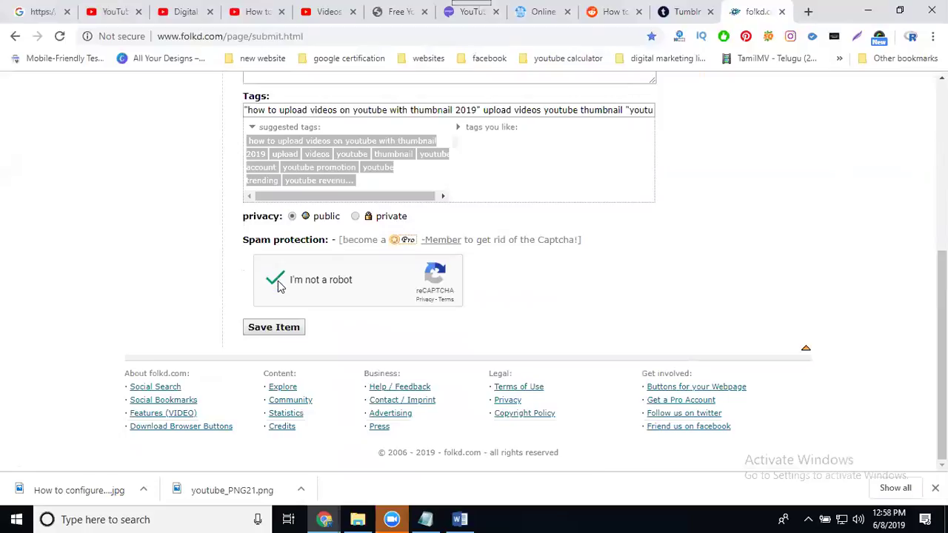
# Save the folkd item and scroll to the 'Great! Your Link has been saved' confirmation.
pyautogui.click(274, 328)
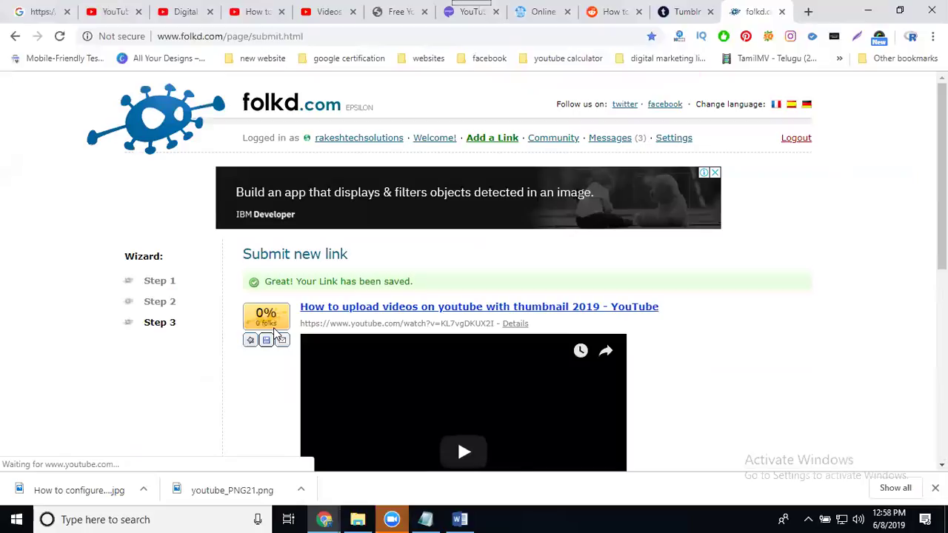
pyautogui.scroll(-2, 275, 335)
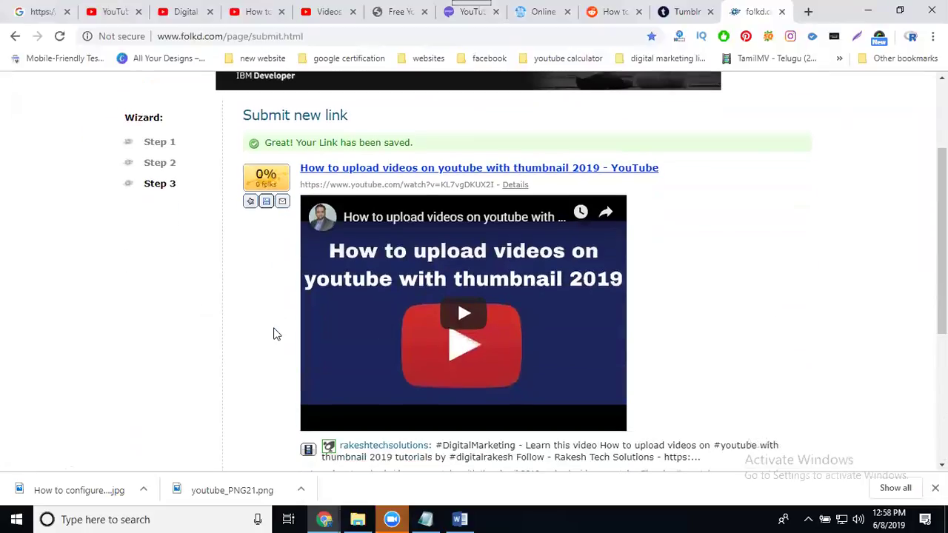